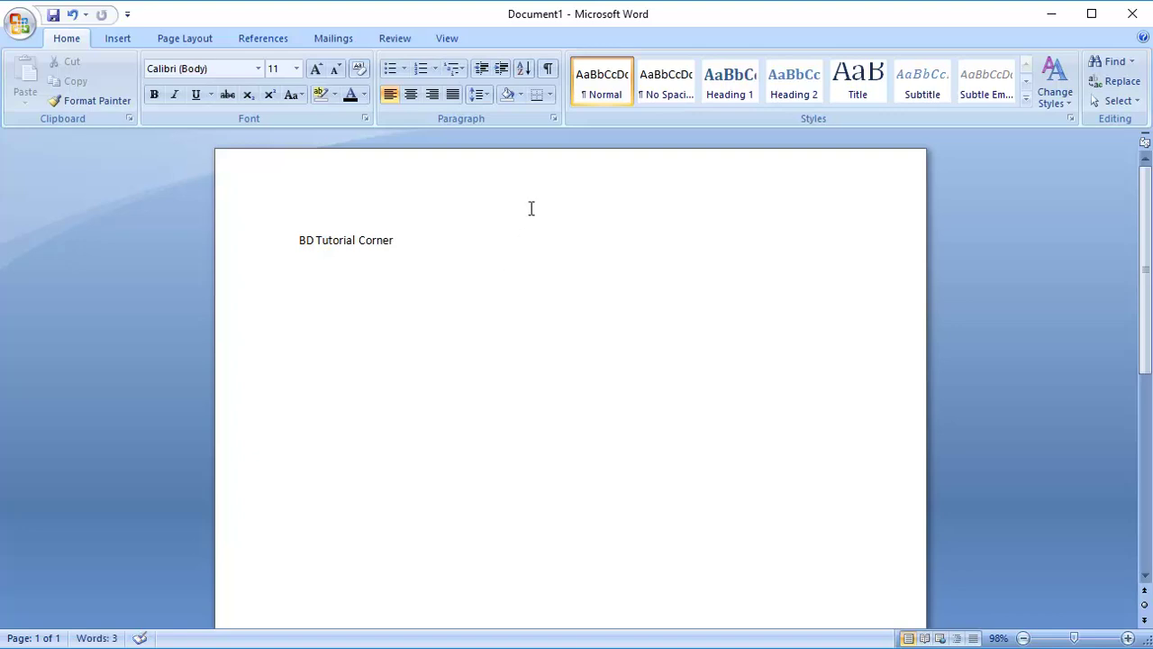
Set the font size of the "BD Tutorial Corner" line to 48
left_click_drag(400, 239, 297, 241)
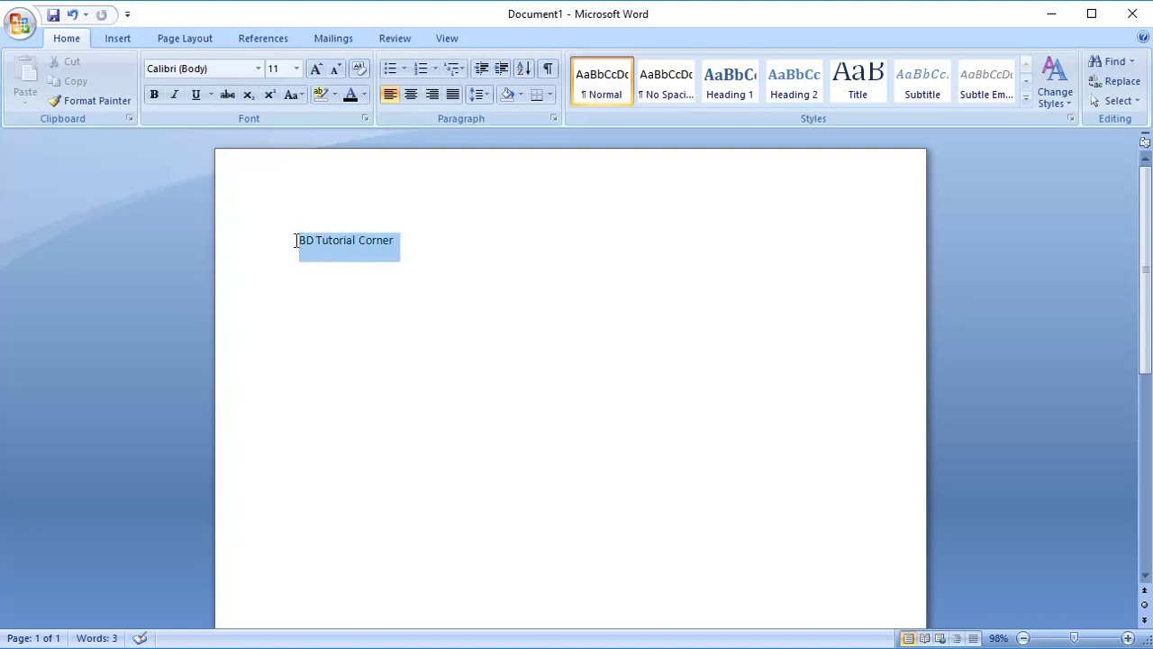
left_click(298, 70)
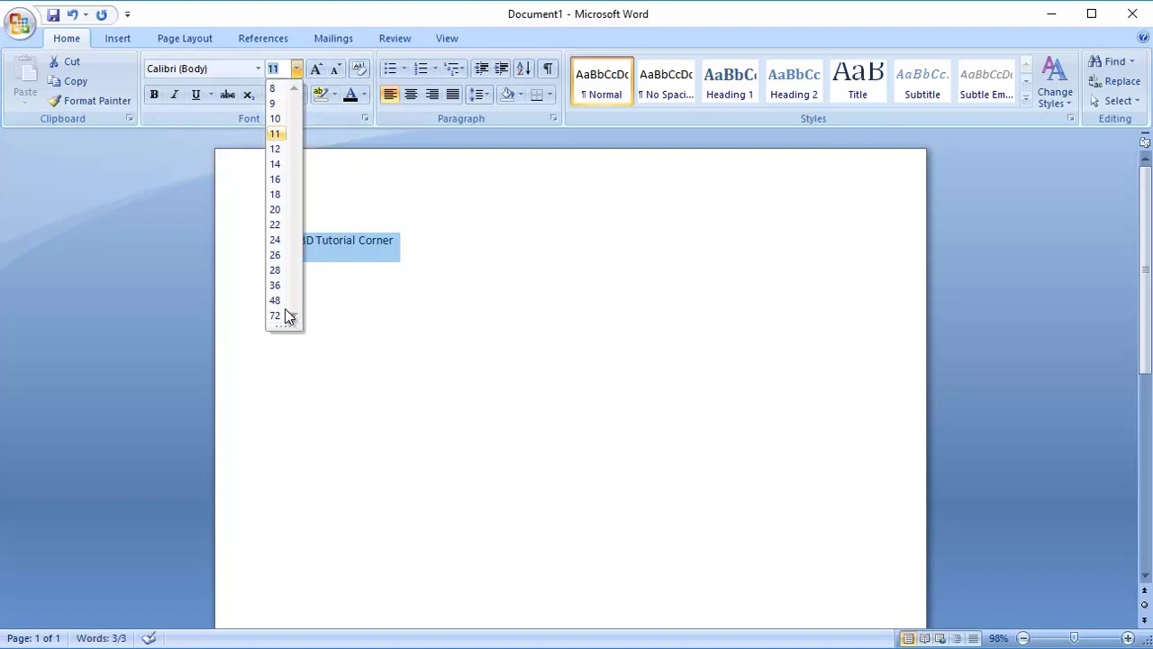
left_click(275, 300)
left_click(748, 285)
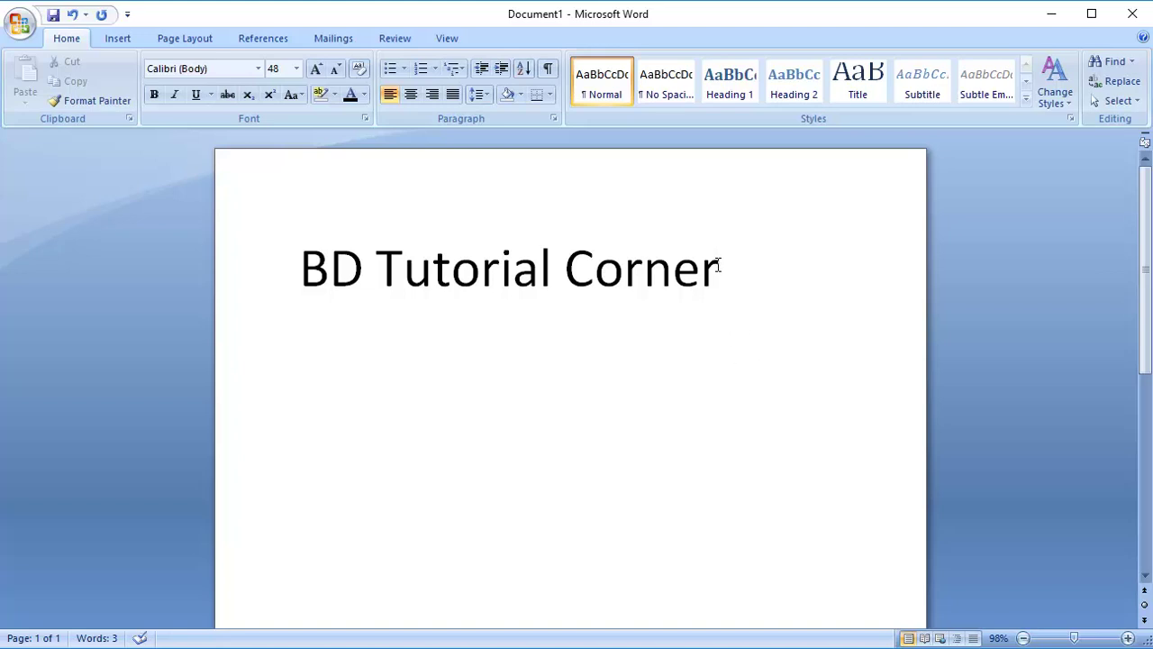
Try to apply the font beginning with "Moc" to the "BD Tutorial Corner" line, checking the downloaded font's name in Chrome
left_click_drag(726, 270, 358, 272)
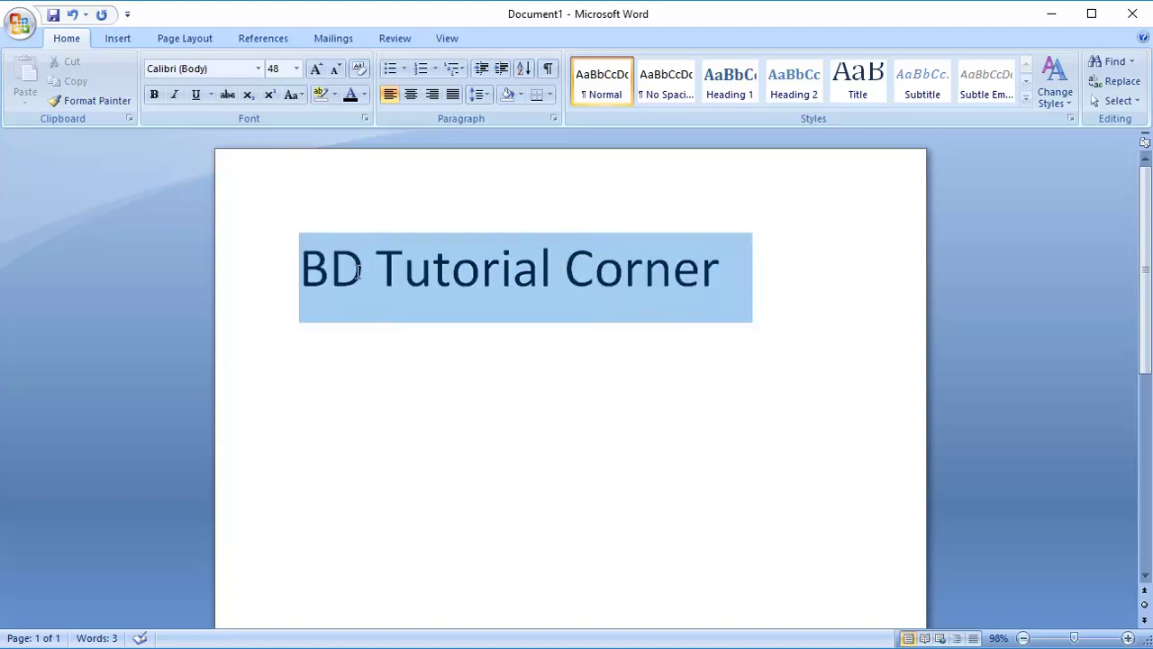
left_click(232, 68)
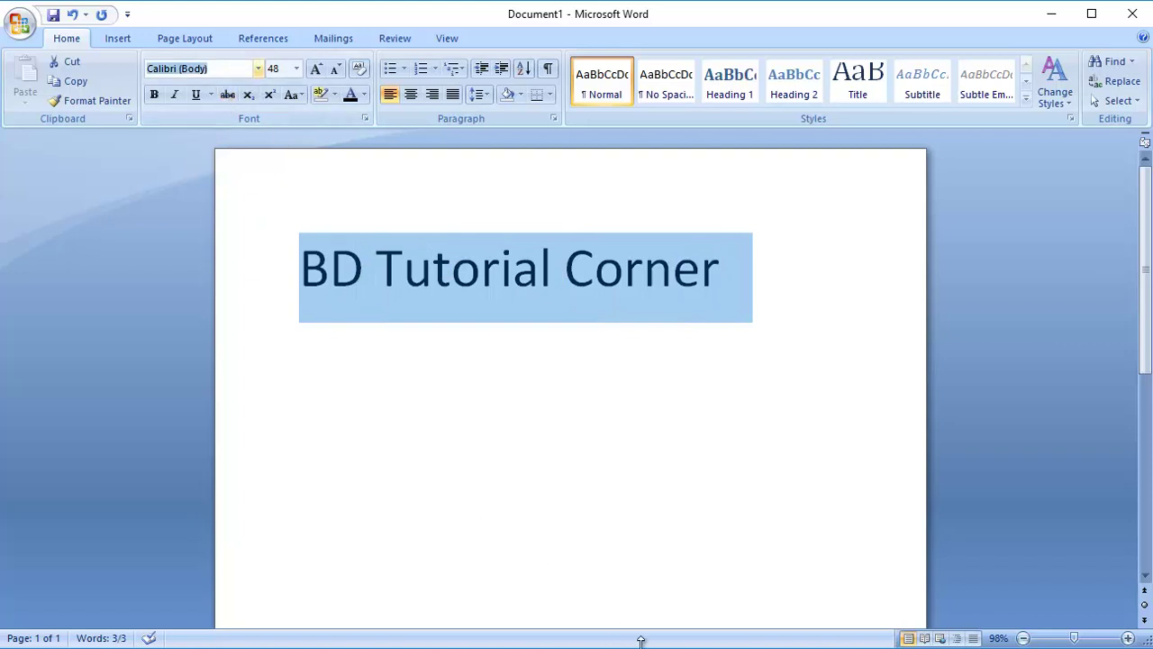
left_click(587, 645)
left_click(610, 590)
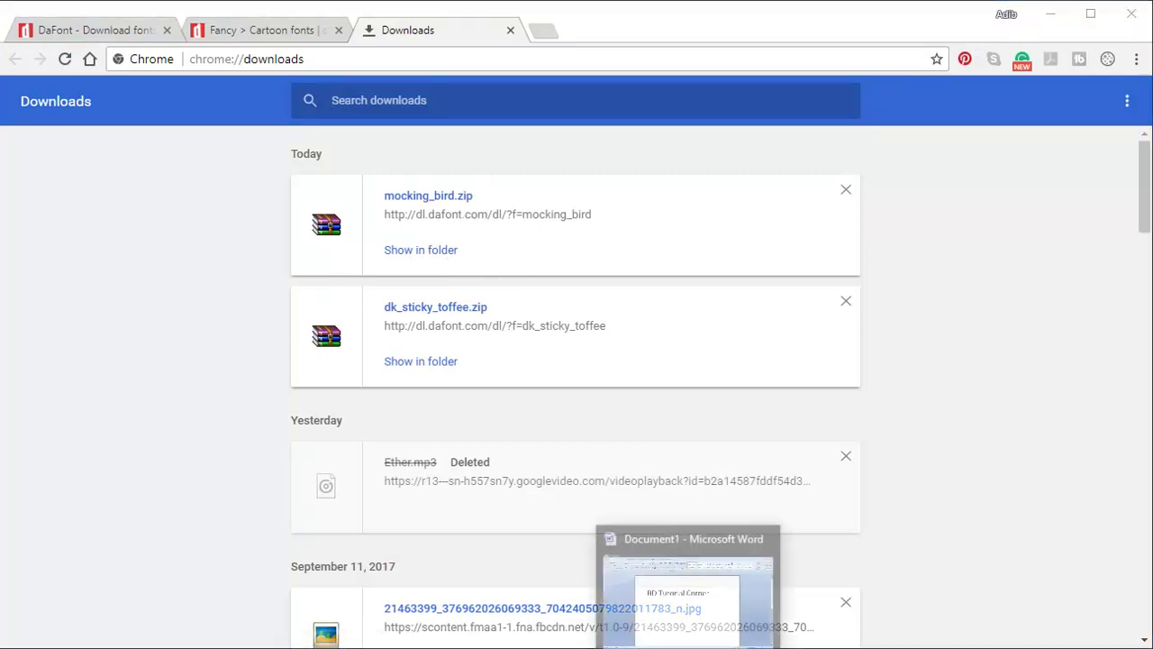
left_click(682, 585)
left_click(237, 68)
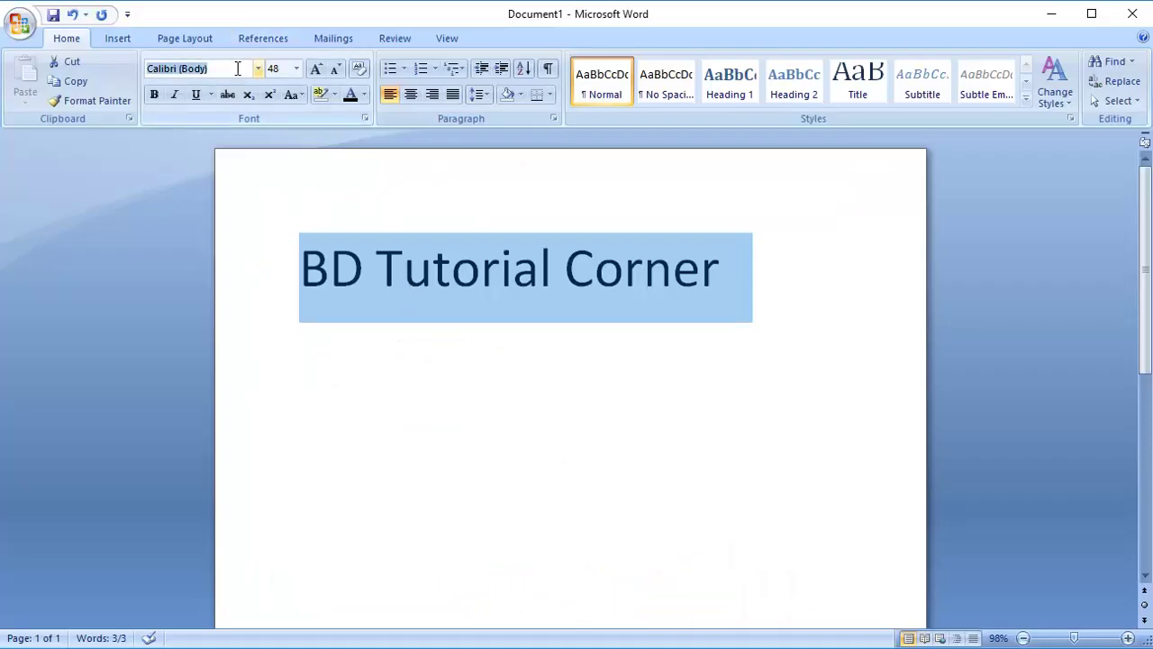
type("Moc")
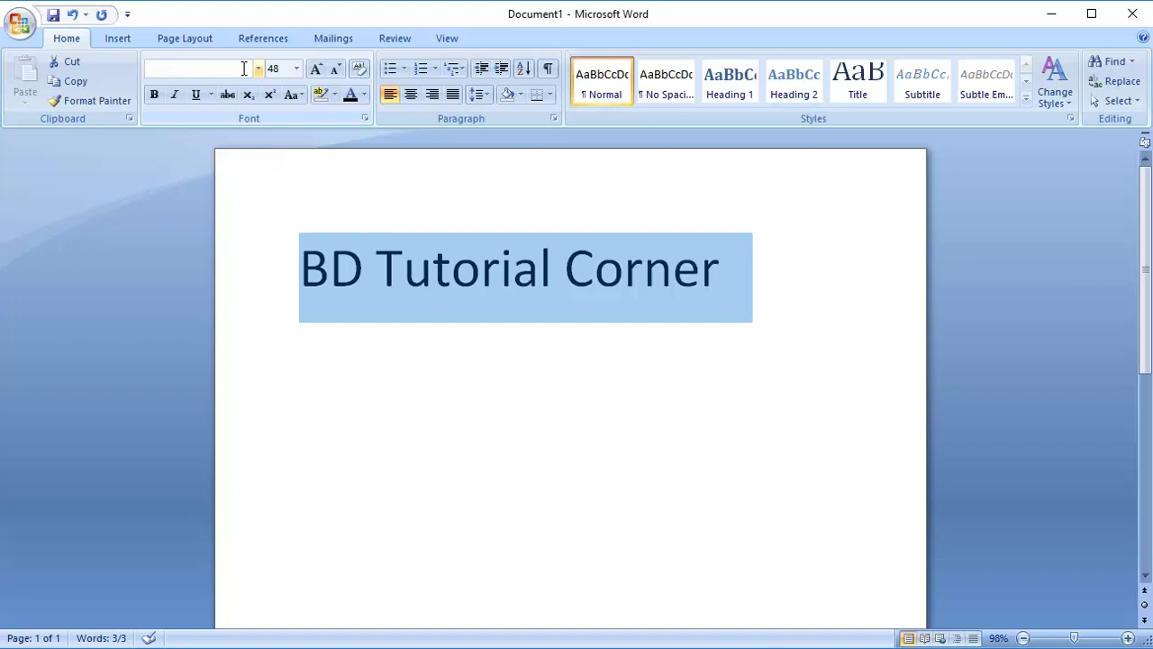
left_click(578, 403)
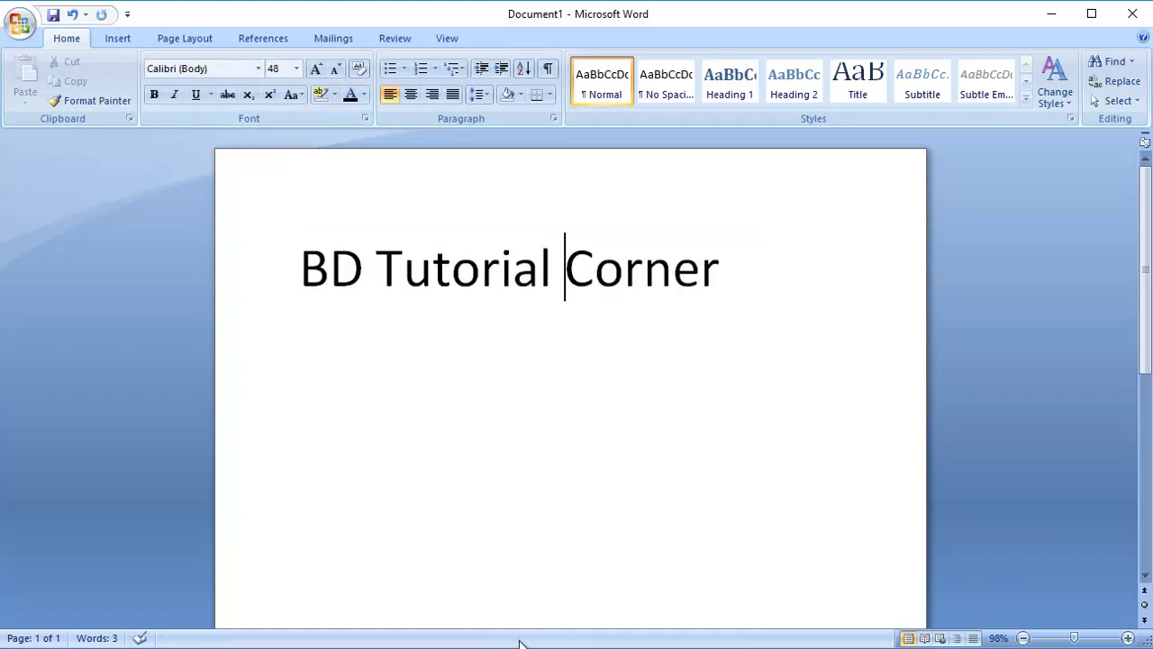
Switch to Chrome's downloads page, locate mocking_bird.zip in its folder, and open the archive in WinRAR, dismissing the trial notice
left_click(604, 543)
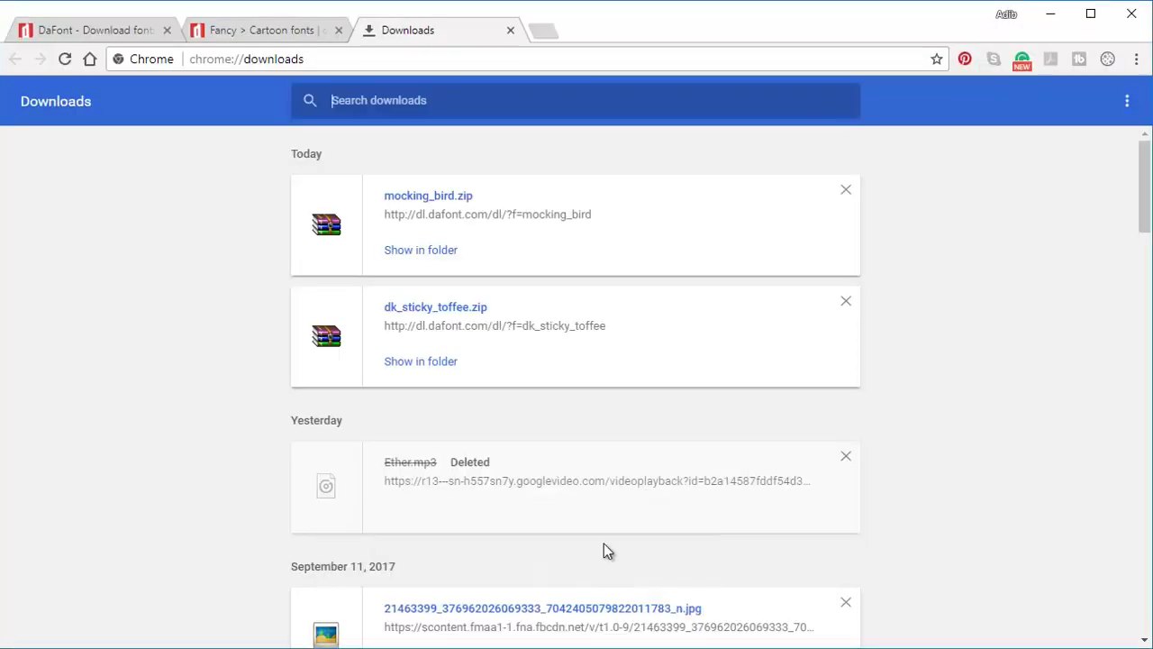
left_click(420, 258)
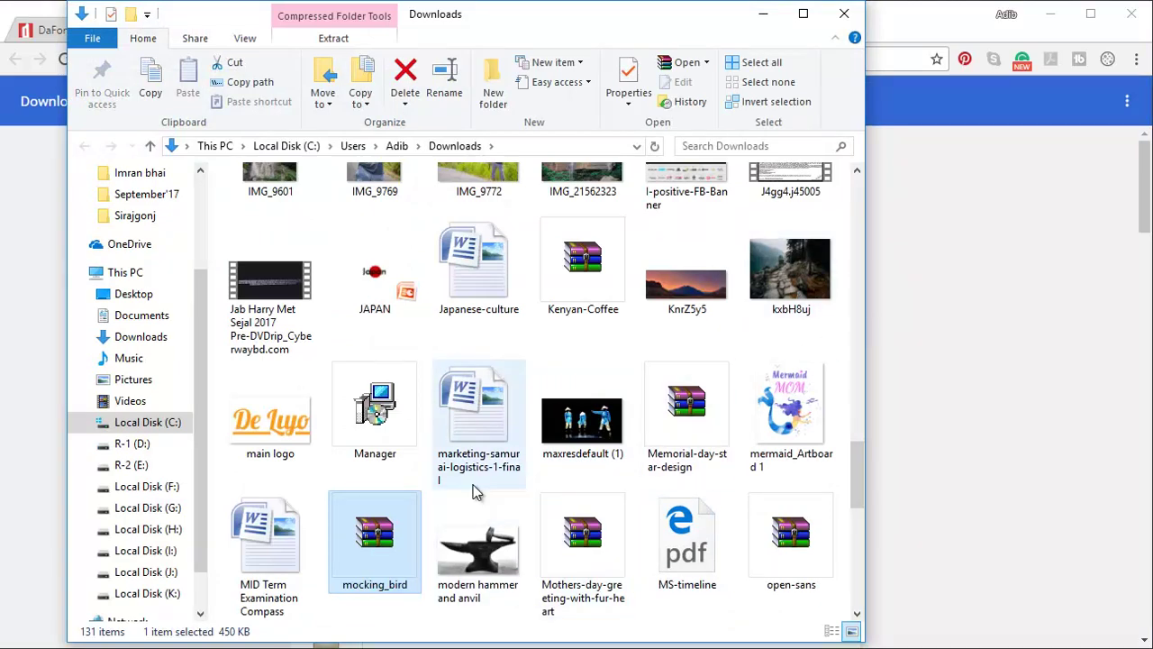
scroll(451, 440, "down", 3)
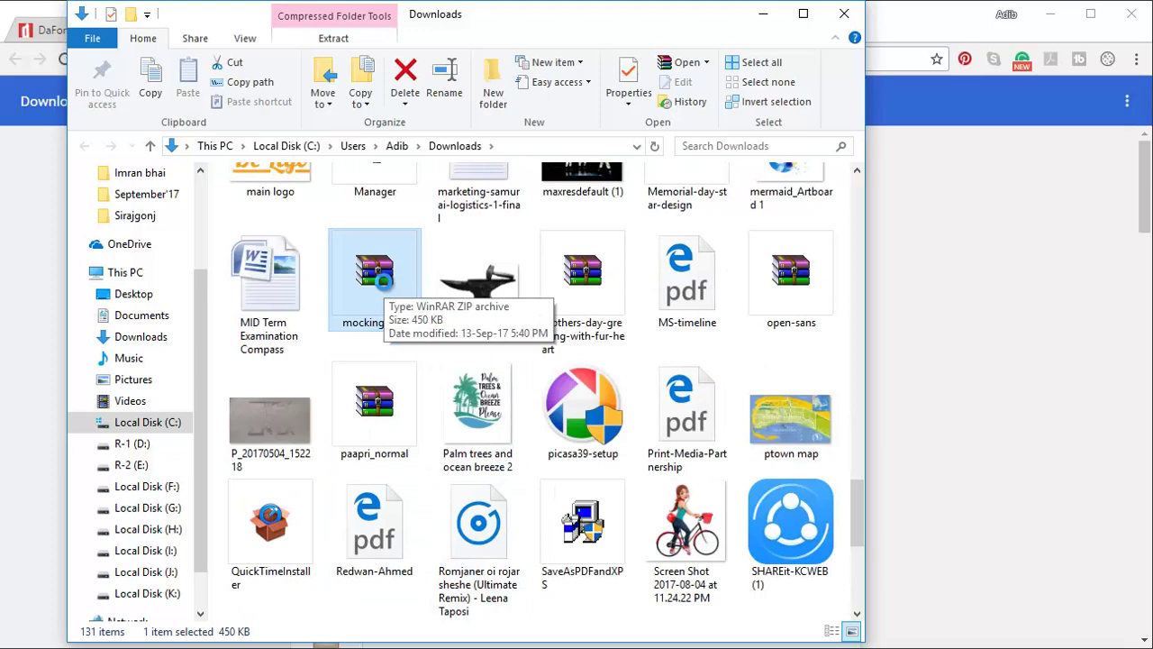
right_click(384, 282)
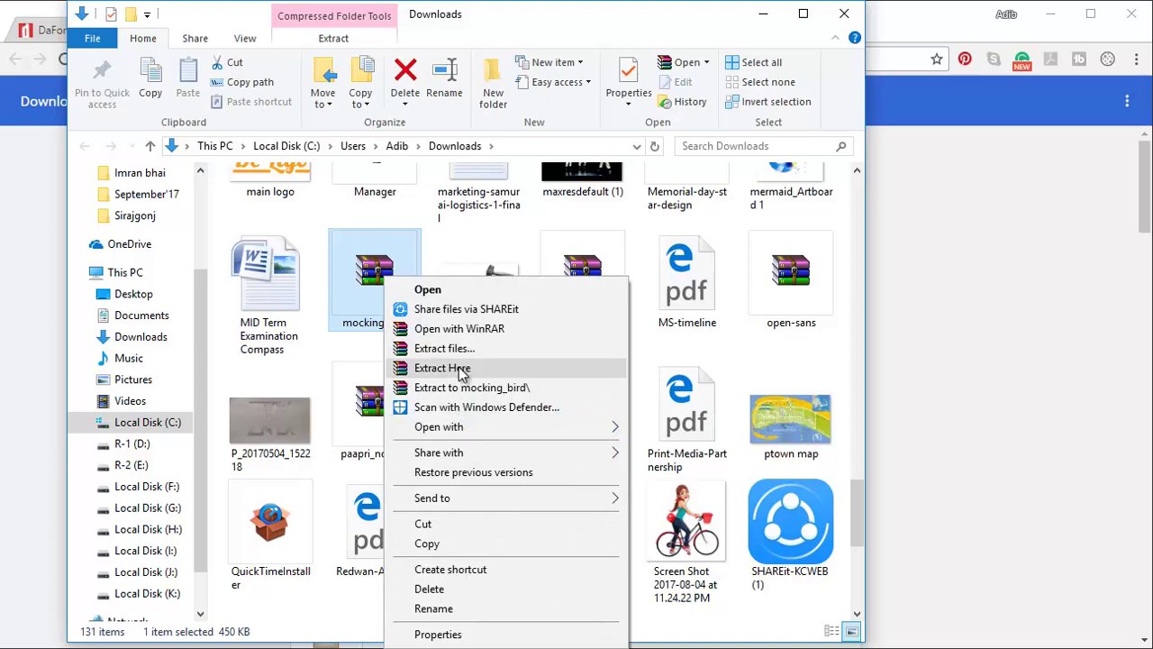
left_click(376, 282)
double_click(377, 282)
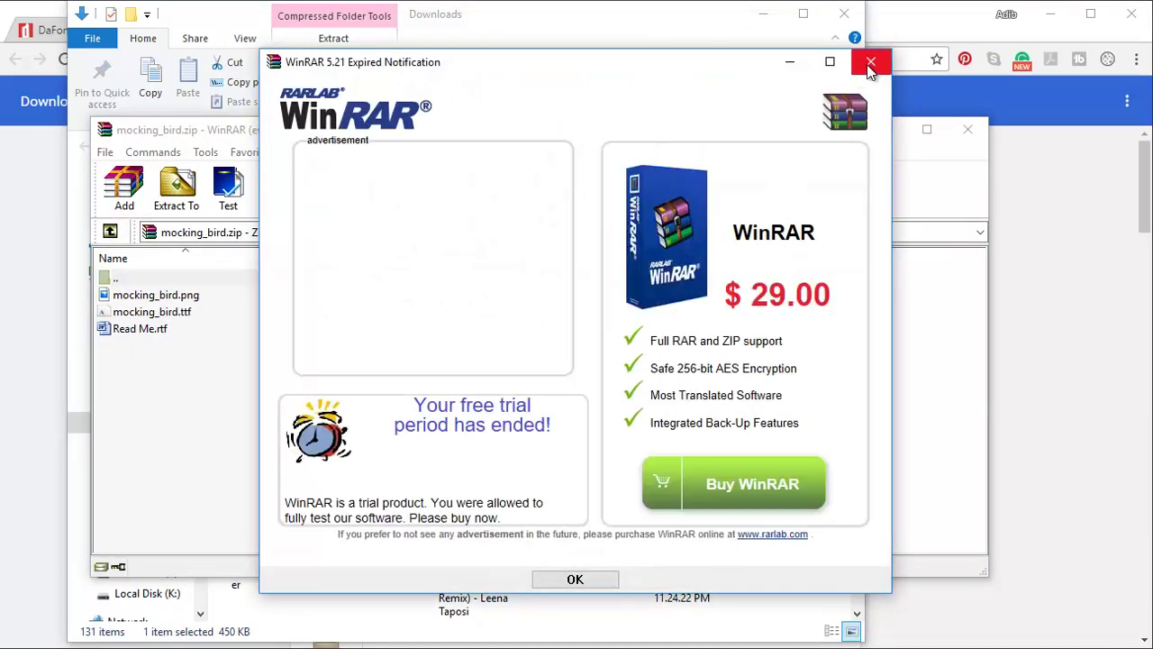
key("Escape")
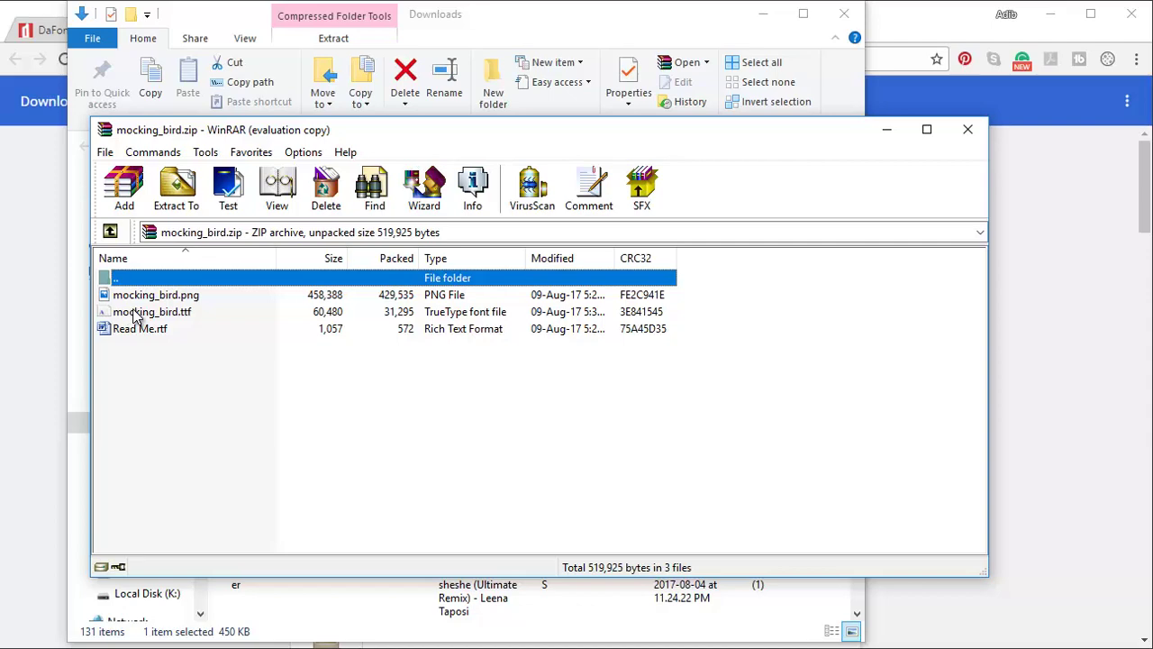
Open mocking_bird.ttf from the archive, install the Mocking Bird font and close its preview
double_click(139, 312)
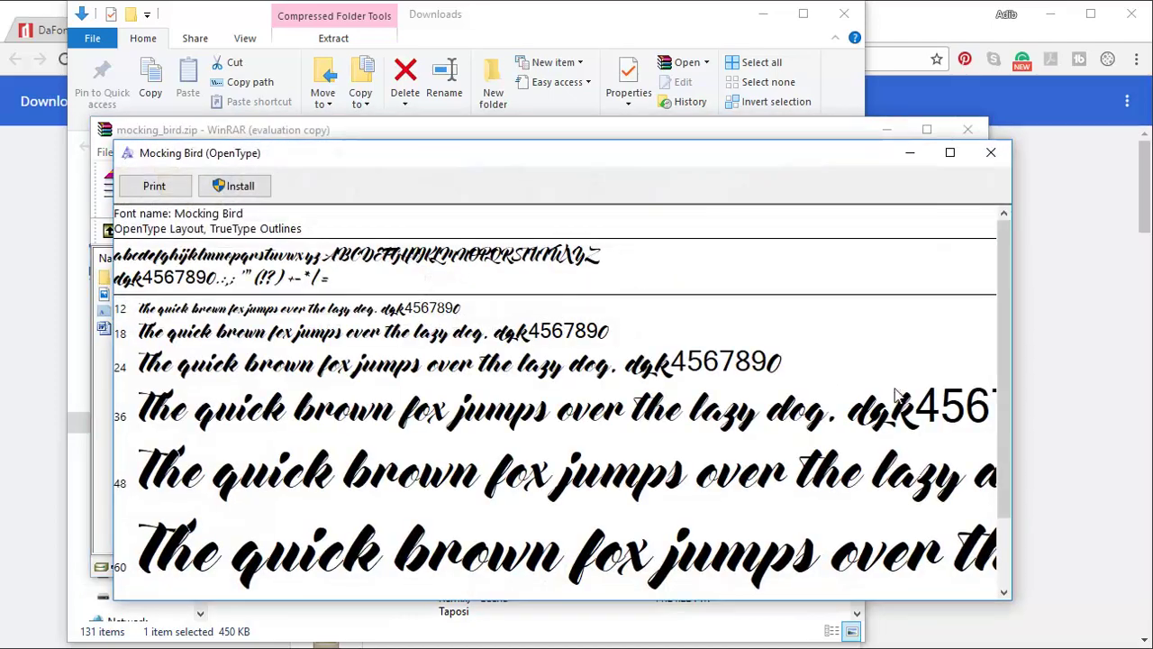
left_click(232, 186)
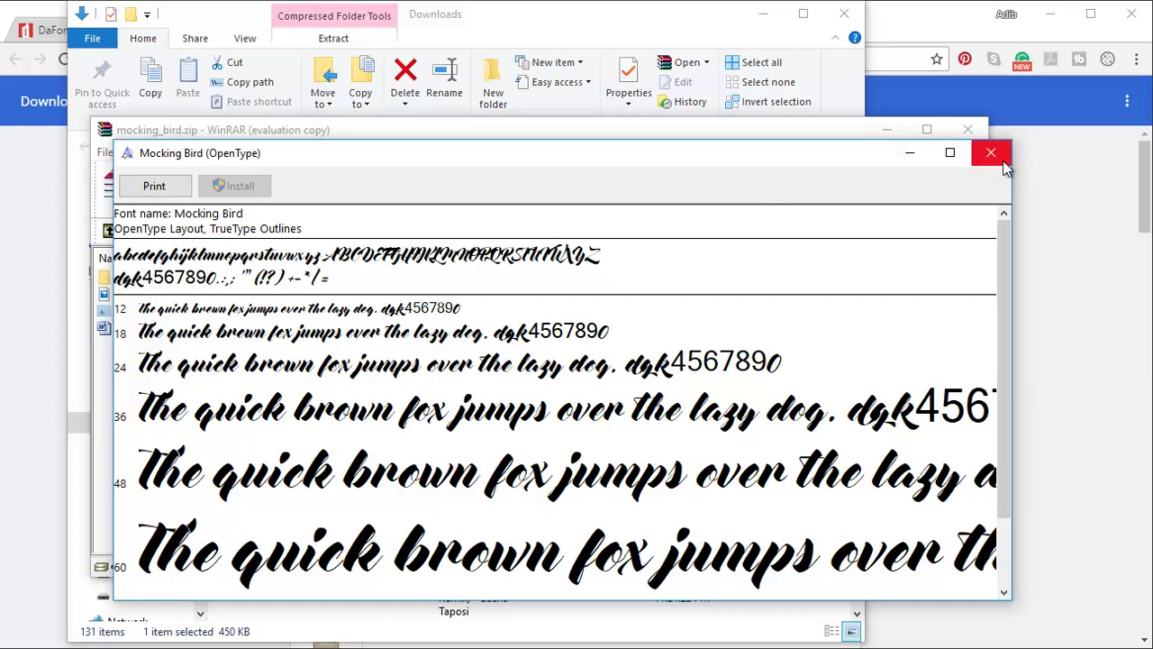
left_click(991, 153)
Try installing mocking_bird.ttf by copying it from the archive into the Control Panel Fonts folder, declining to replace the existing font
left_click(121, 406)
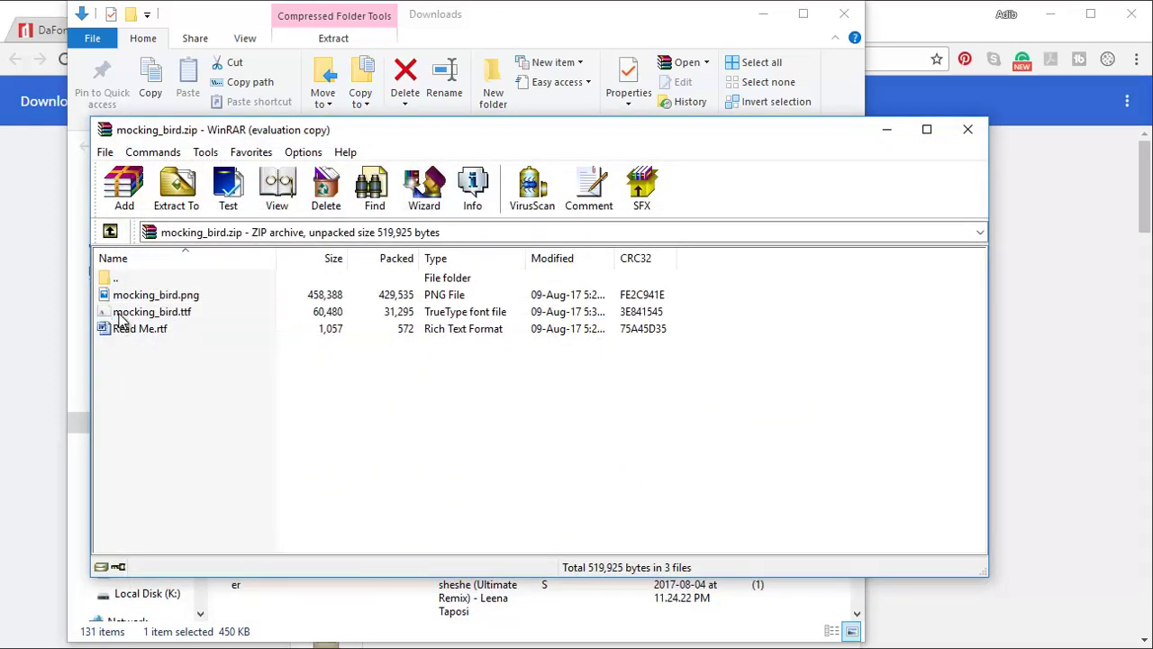
left_click(122, 314)
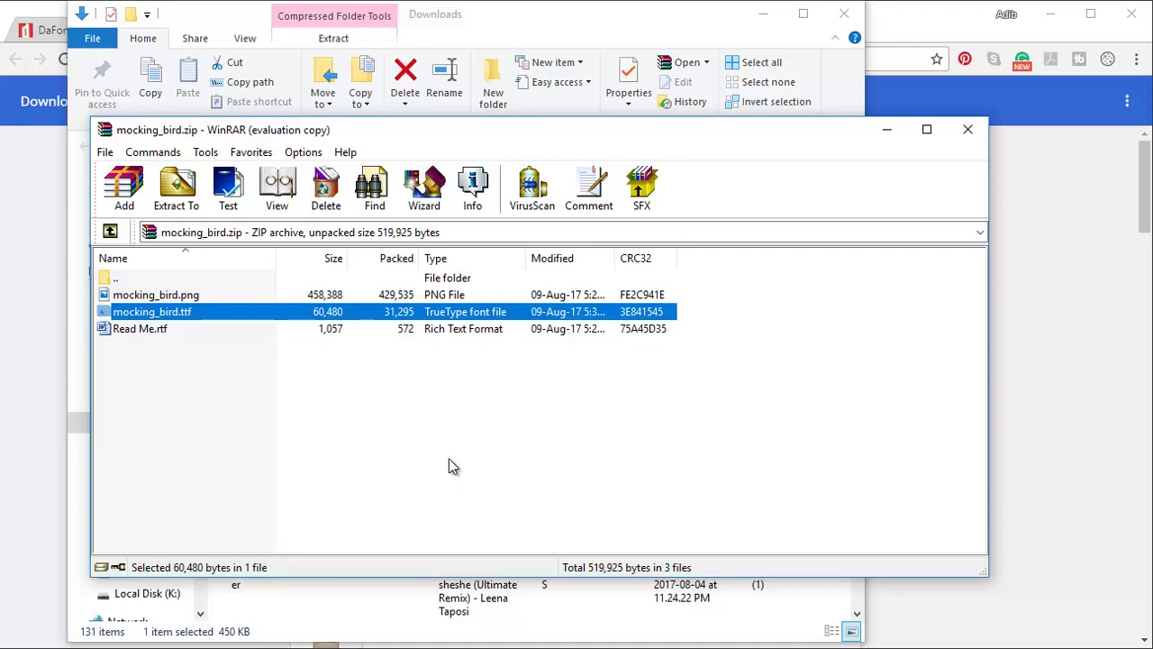
key("ctrl+c")
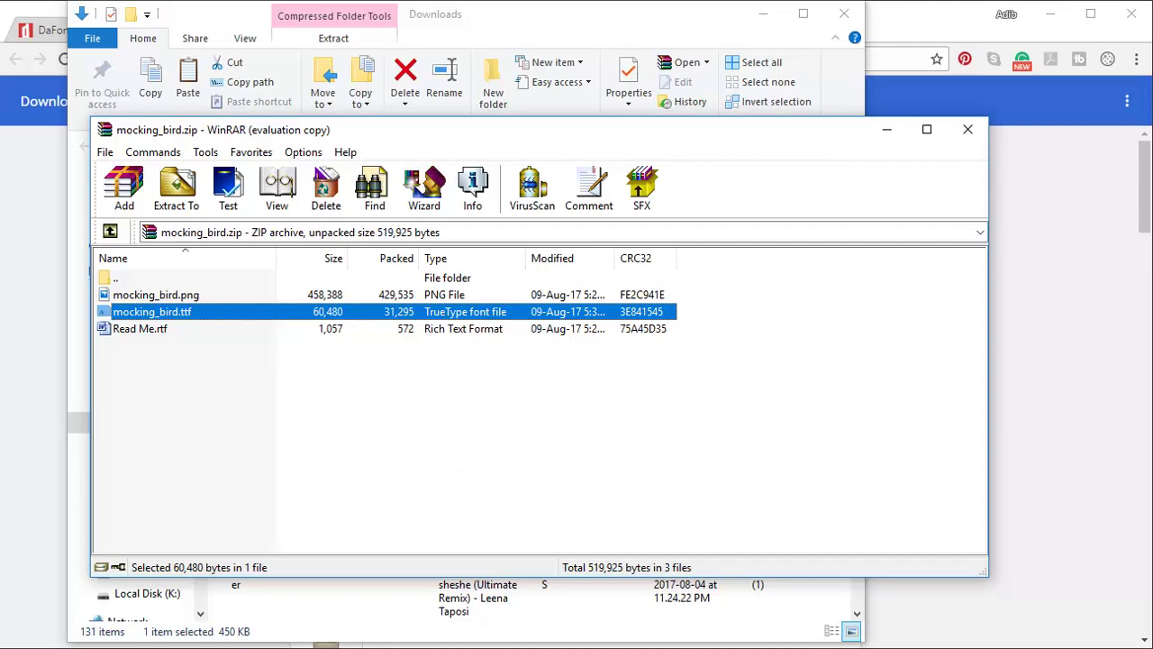
key("super")
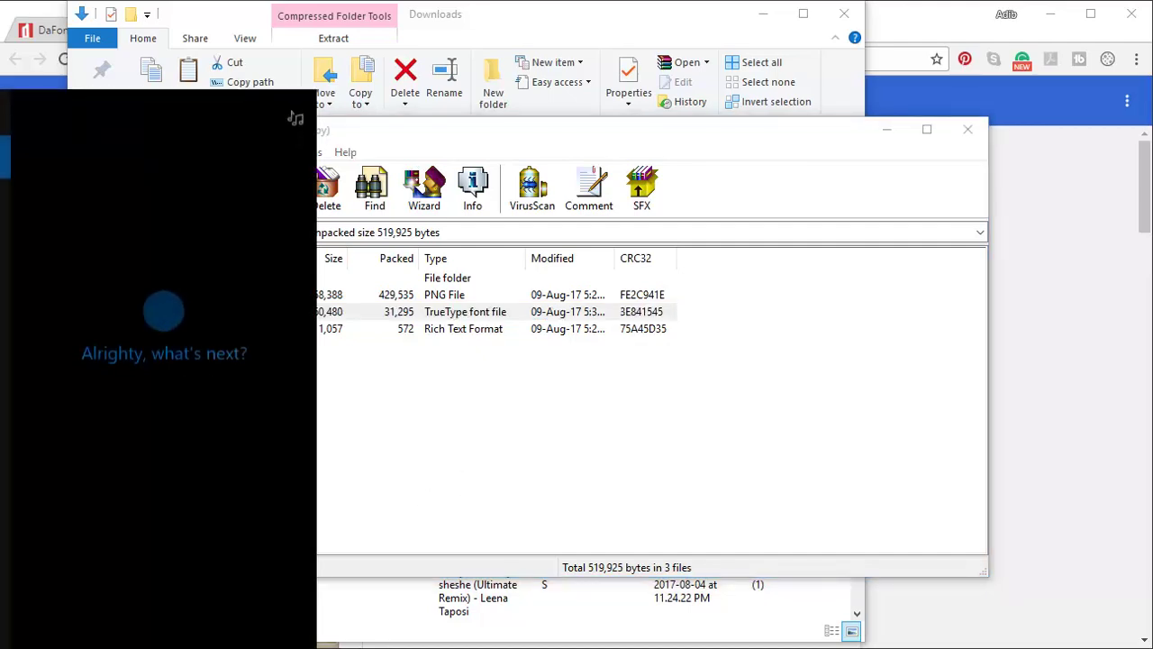
type("fonts")
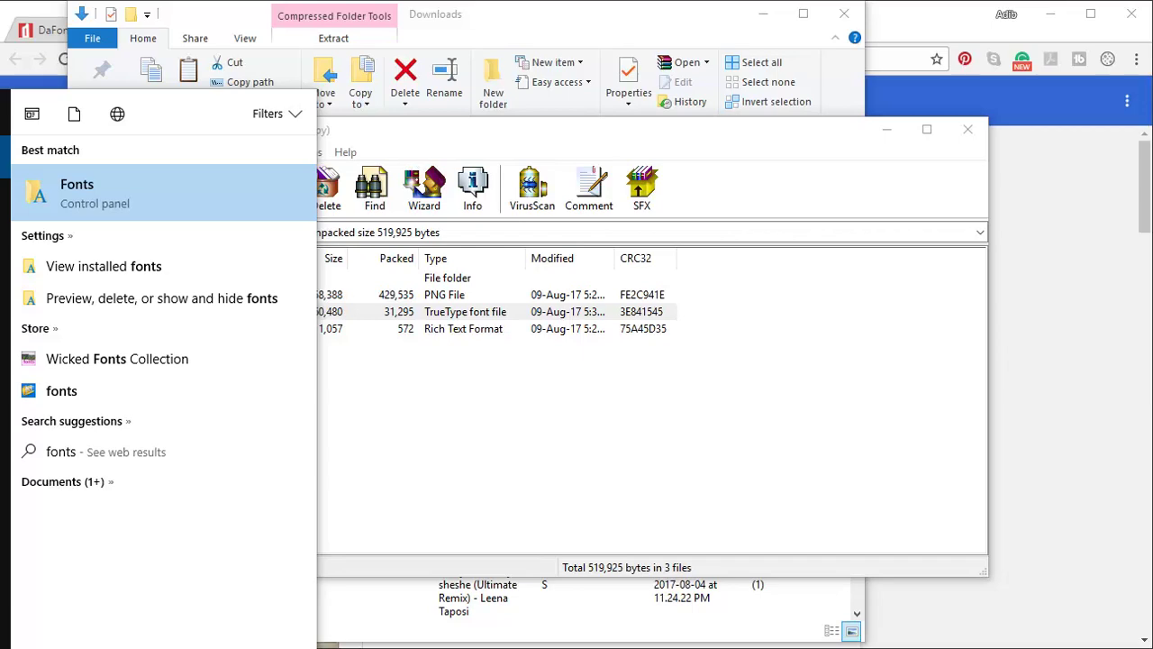
key("Return")
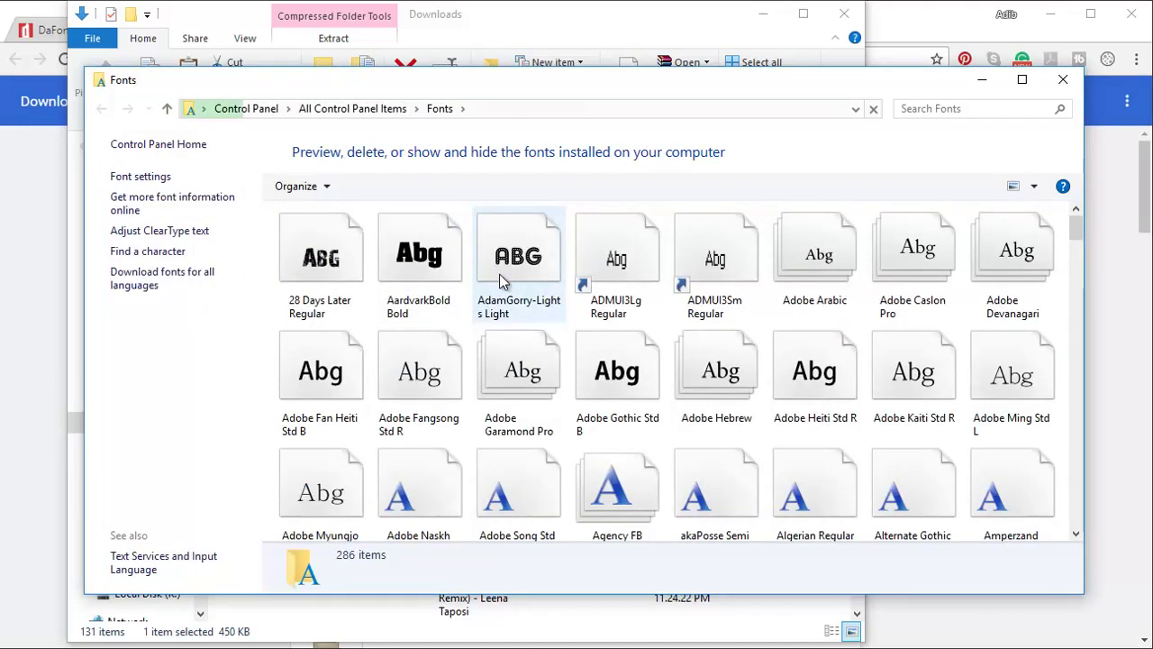
left_click_drag(1072, 230, 1086, 385)
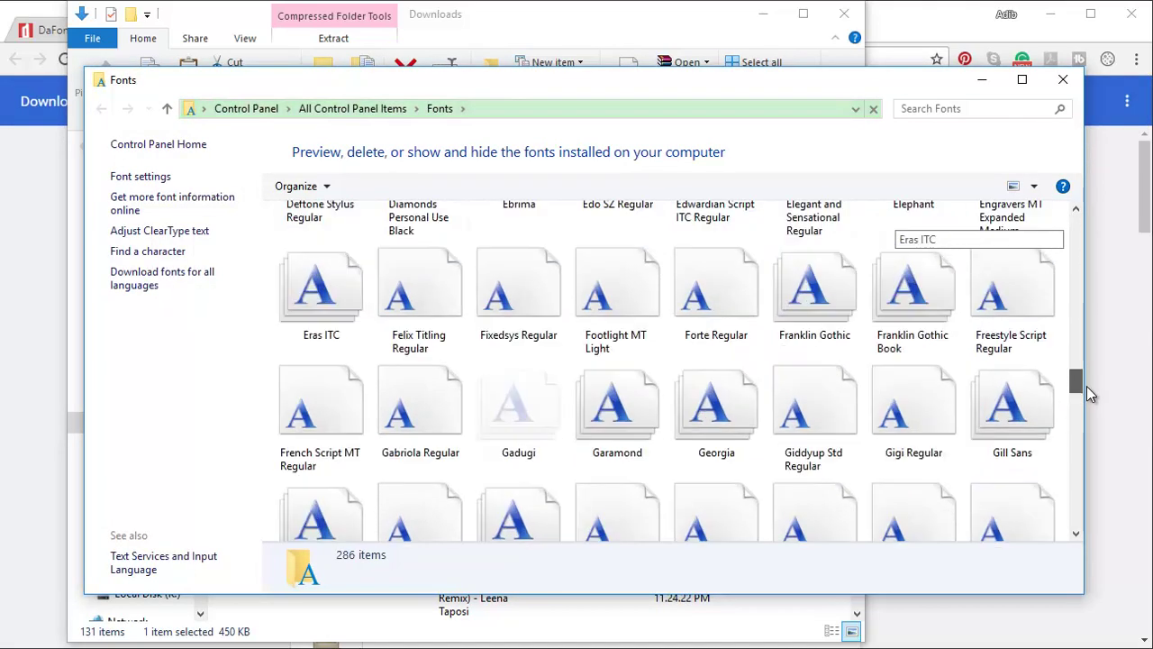
left_click_drag(1083, 429, 1077, 511)
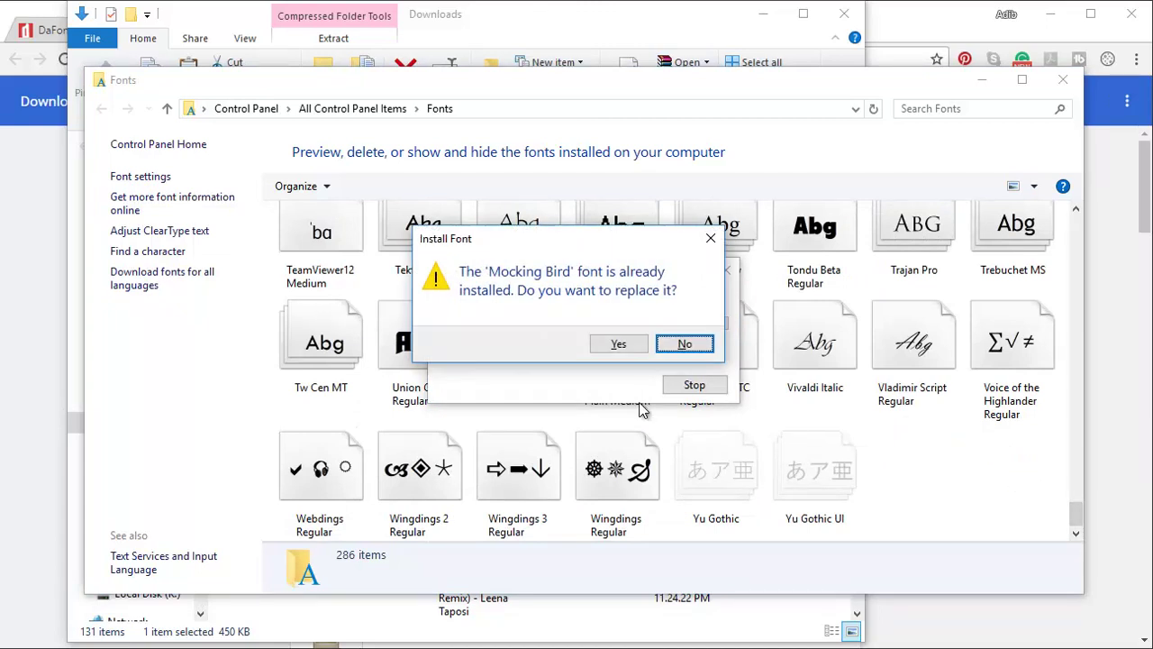
left_click(685, 345)
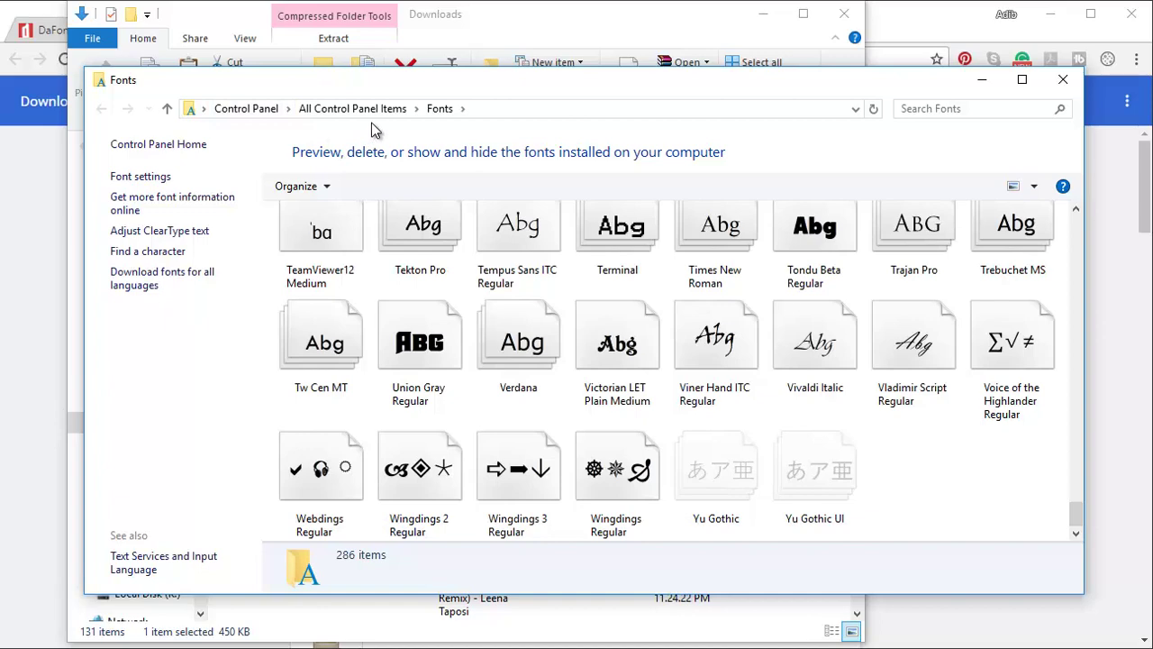
Close the Fonts folder, the mocking_bird.zip archive and the Downloads folder windows
left_click(1058, 86)
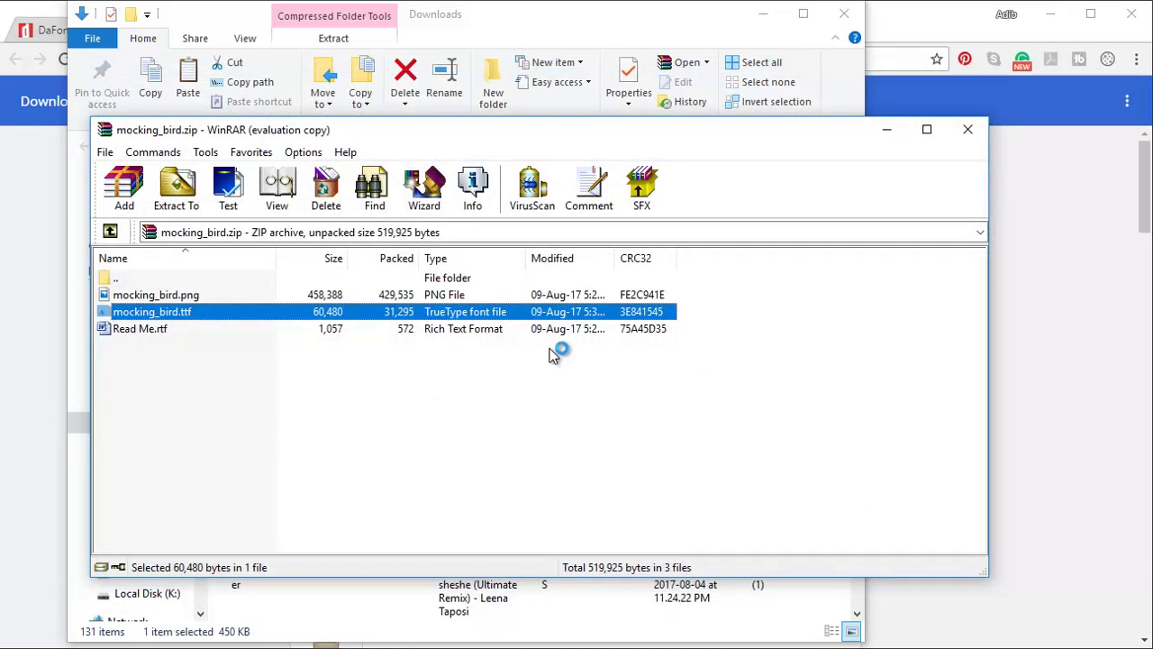
left_click(967, 133)
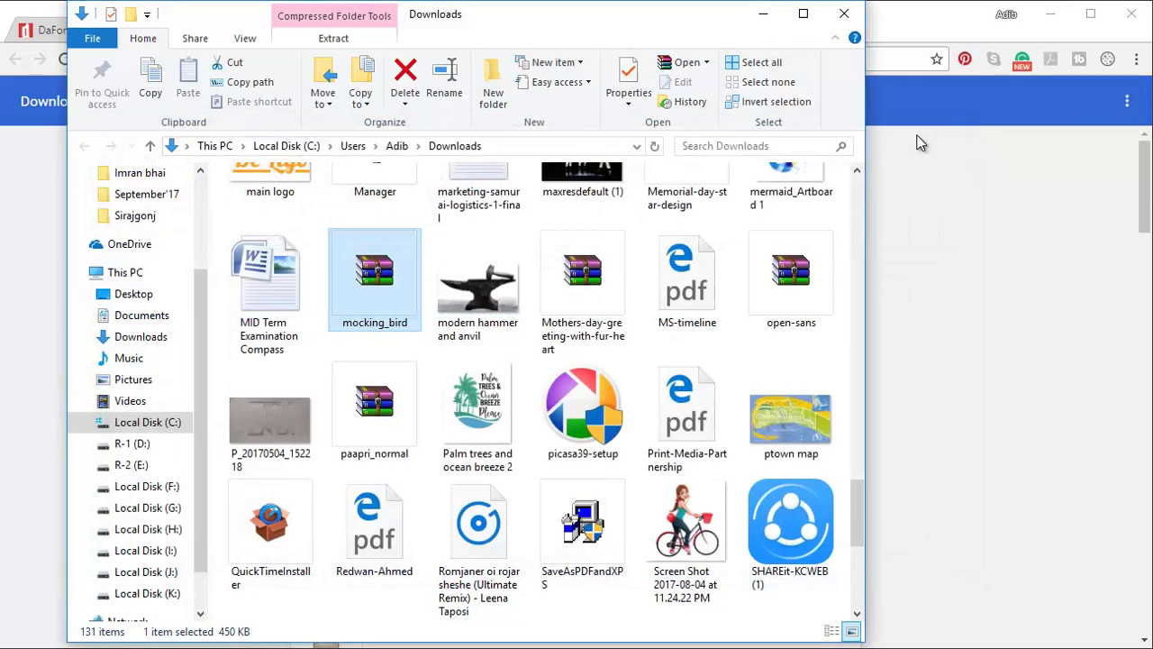
left_click(844, 13)
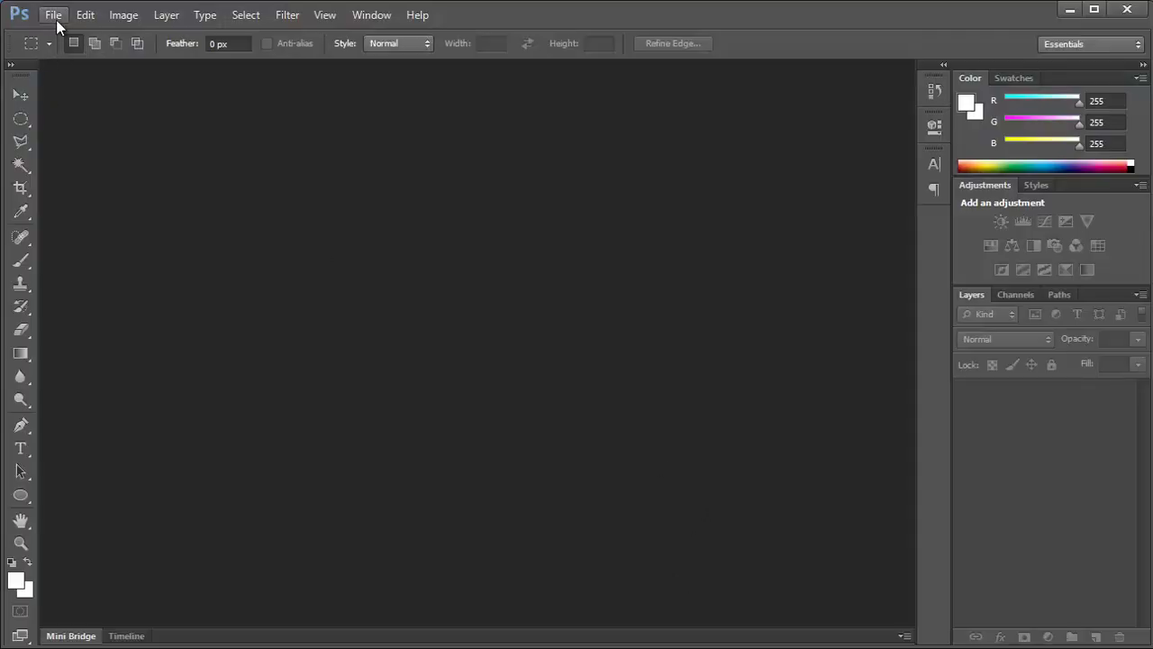
Switch to Photoshop and create a new 1366 x 768 pixel RGB document at 72 pixels/inch with a white background
left_click(56, 20)
left_click(77, 35)
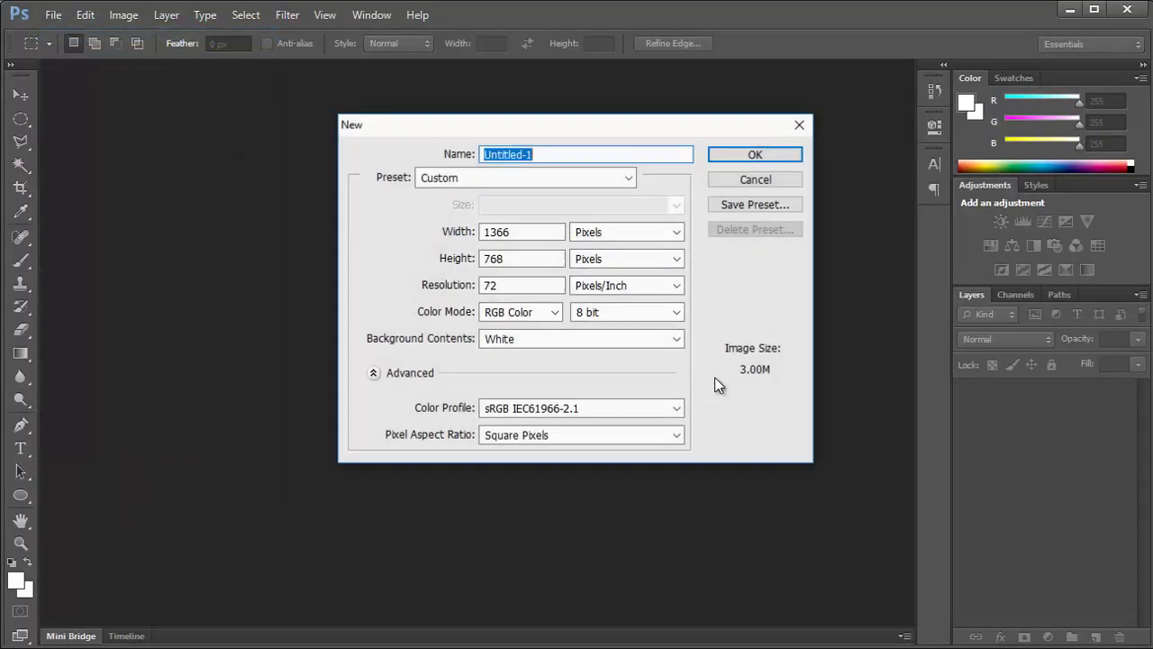
key("Return")
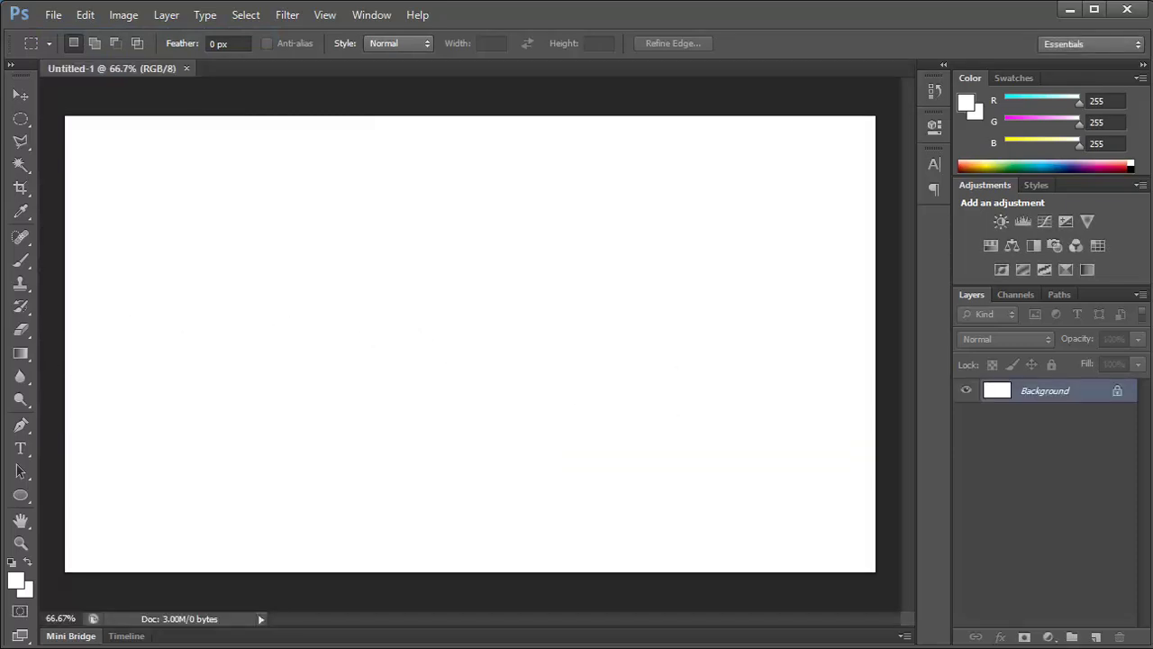
Add a text layer reading "BD Tutorial Cornner" in Arial Black at 200 pt
left_click(20, 449)
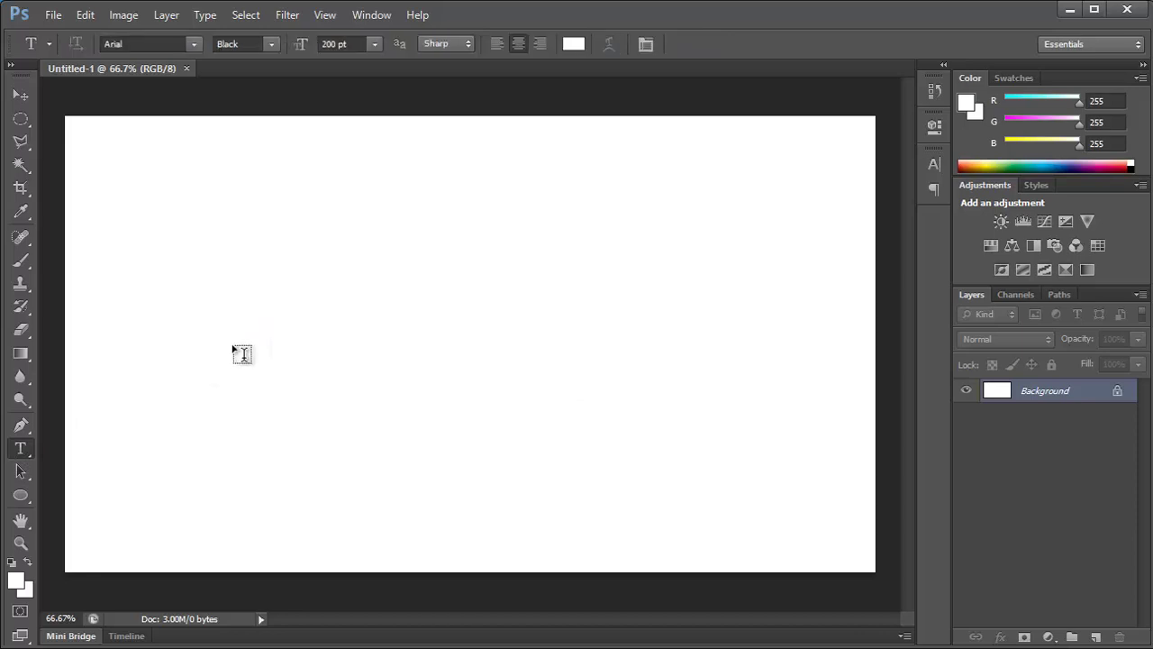
left_click(200, 336)
type("orial Cornner")
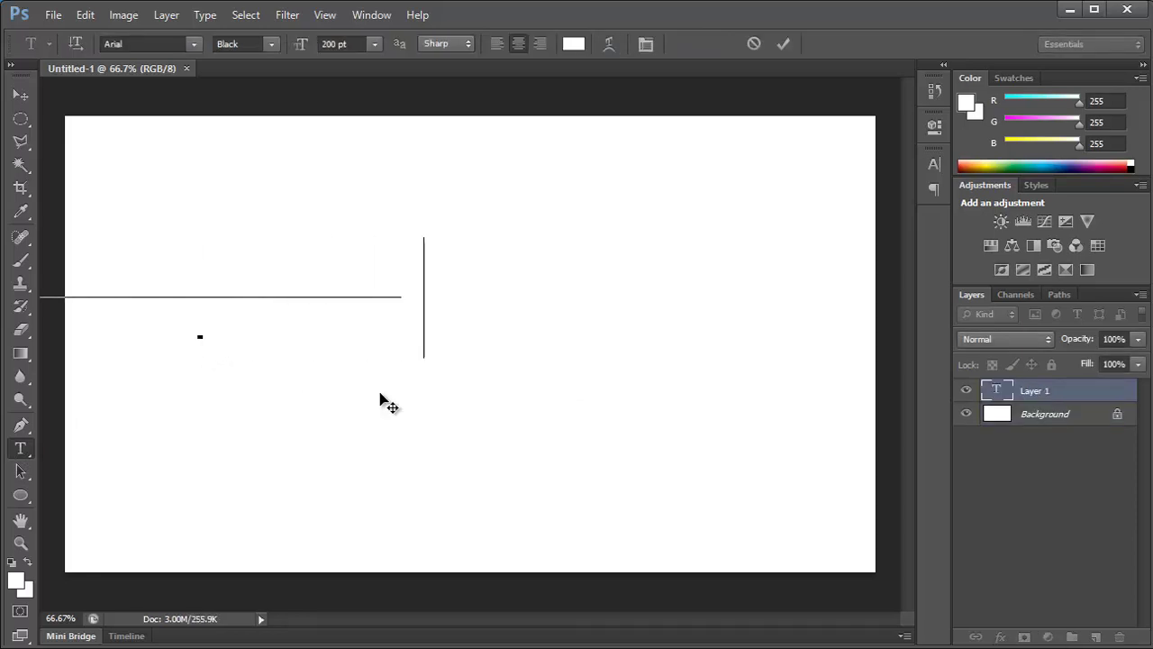
left_click(19, 95)
Fill the text layer with black (000000) as the foreground color and move the text to the middle of the canvas
left_click(16, 578)
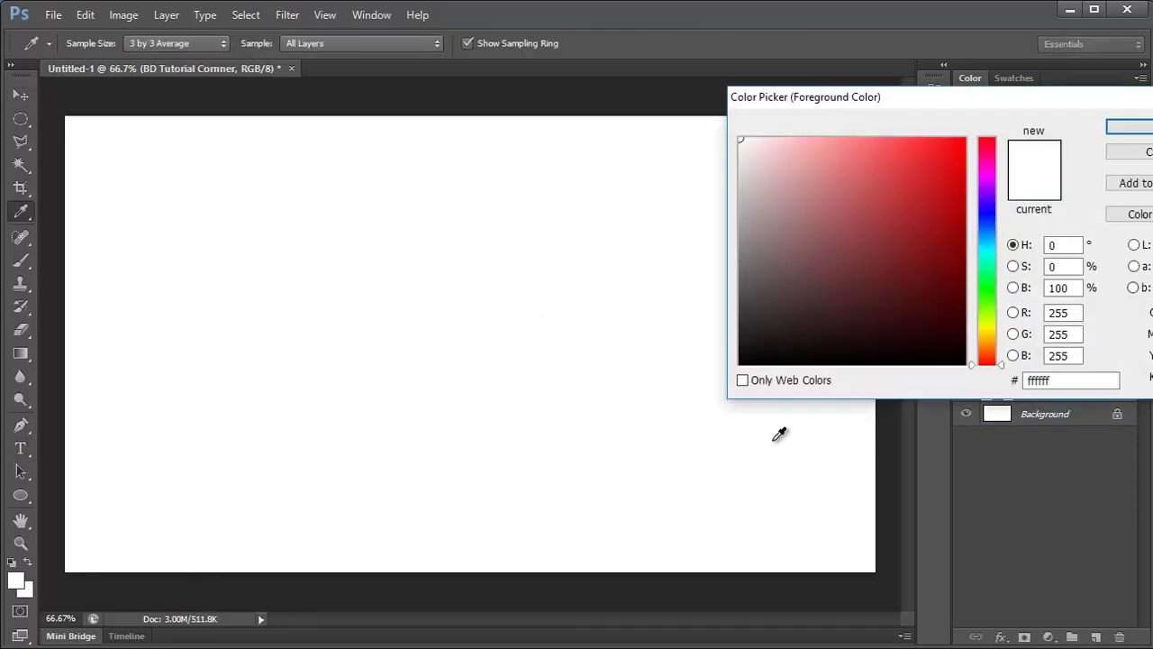
type("000000")
key("Return")
key("alt+BackSpace")
left_click_drag(368, 319, 411, 340)
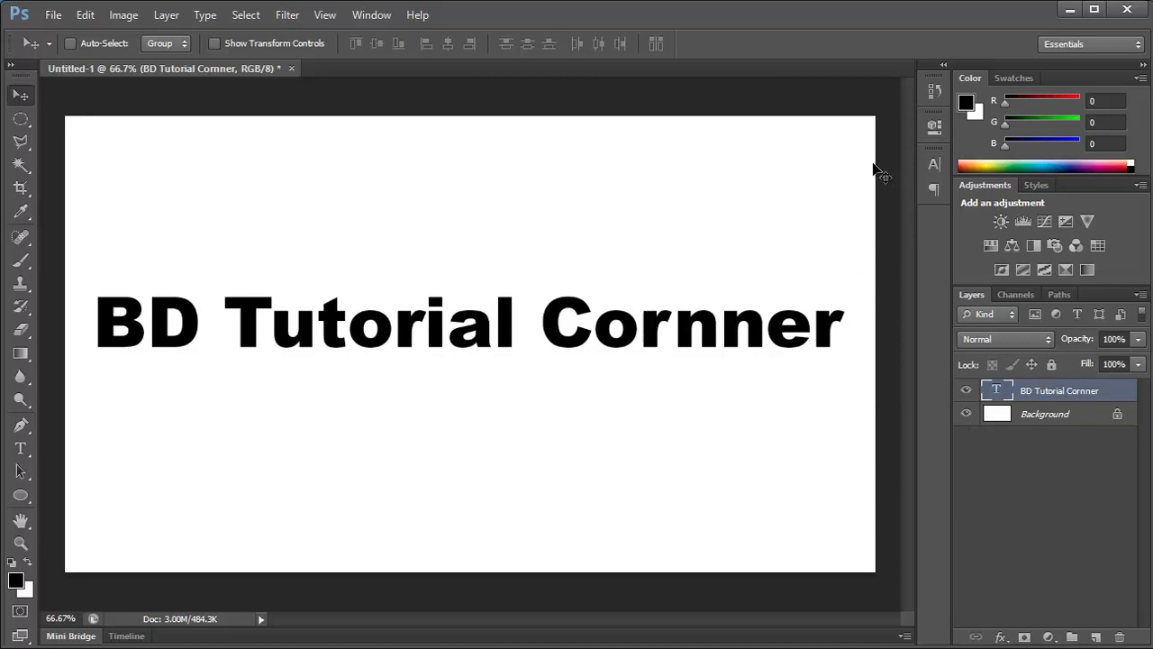
Set the font of the "BD Tutorial Cornner" text layer to Mocking Bird and nudge the text slightly upward on the canvas
left_click(370, 15)
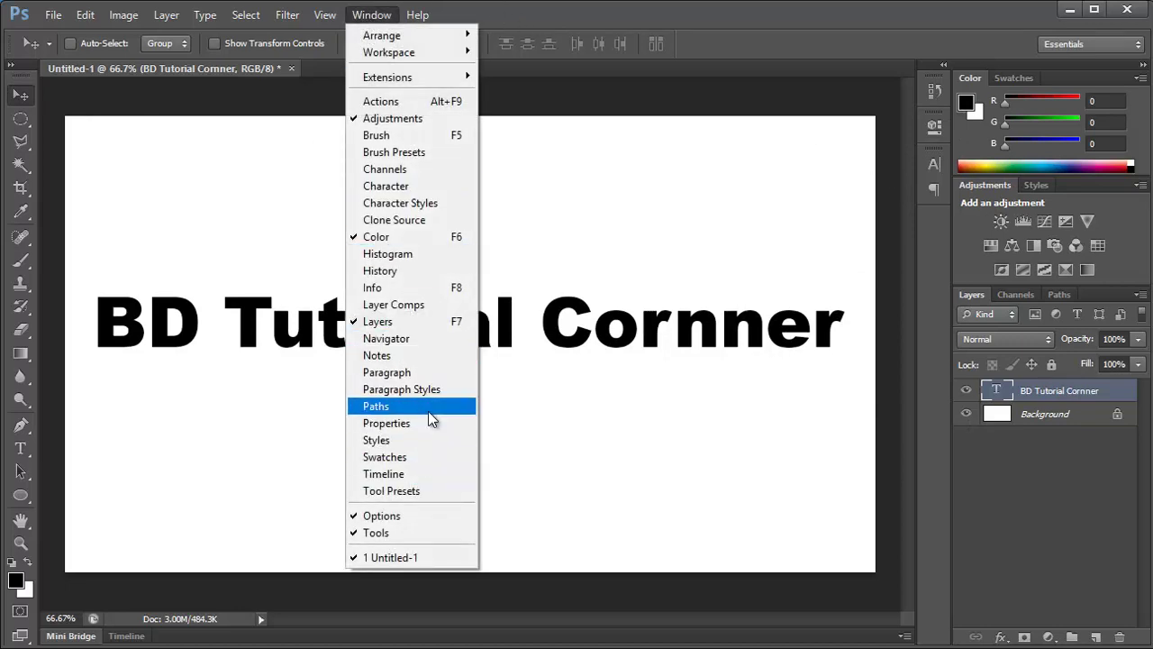
left_click(432, 372)
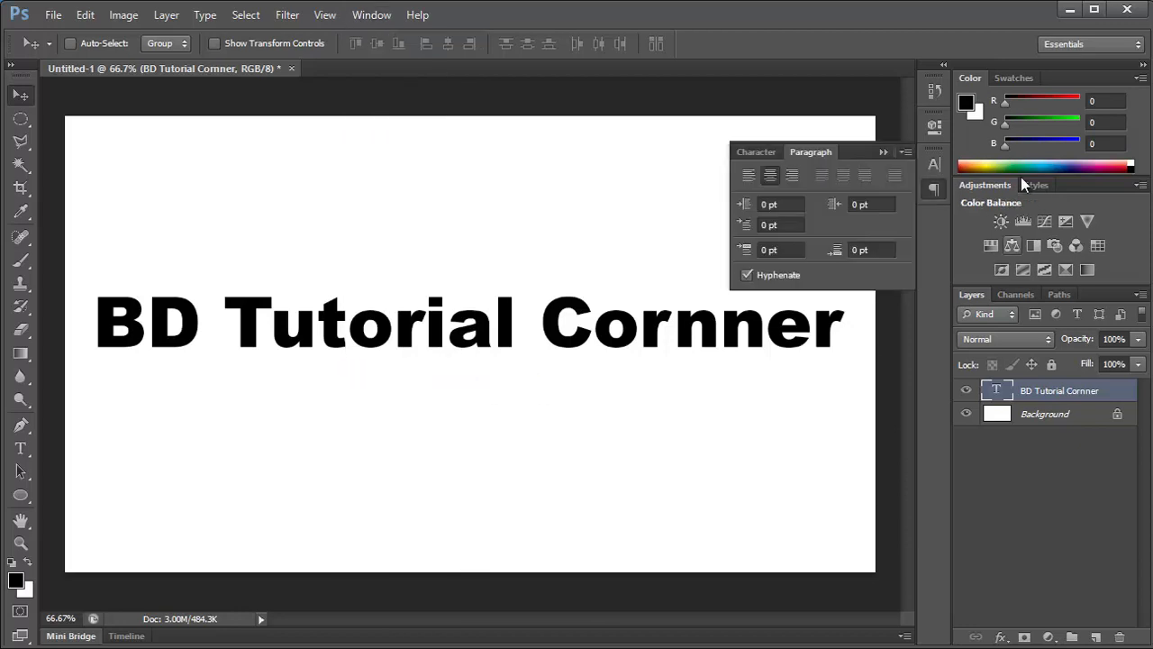
left_click(759, 153)
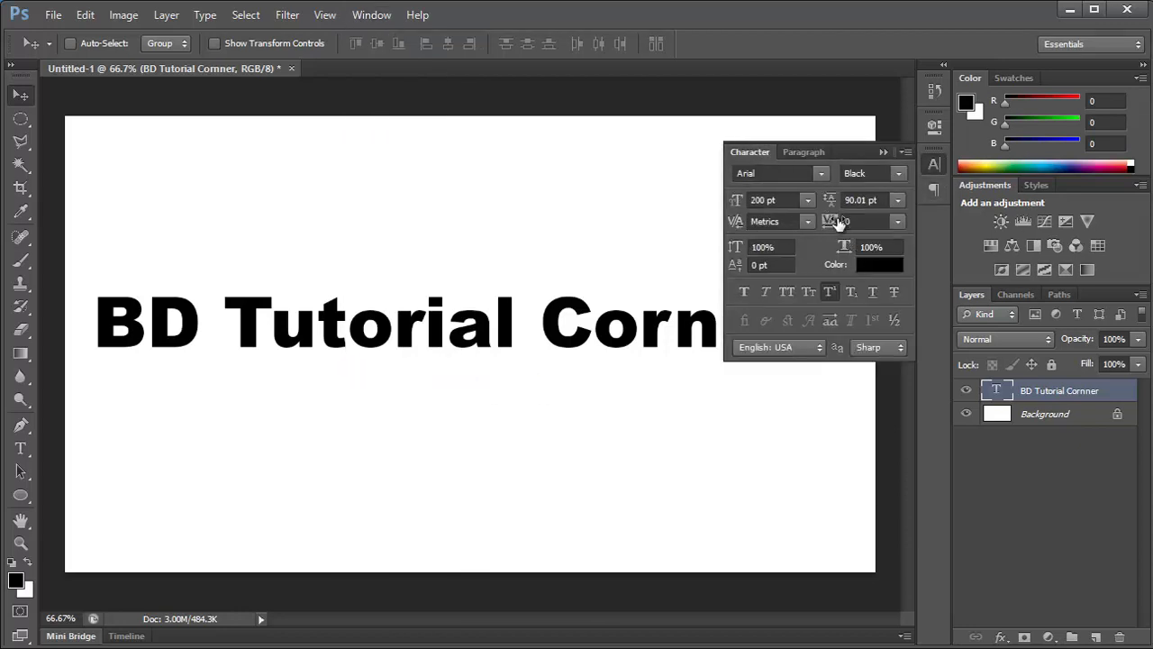
left_click(798, 176)
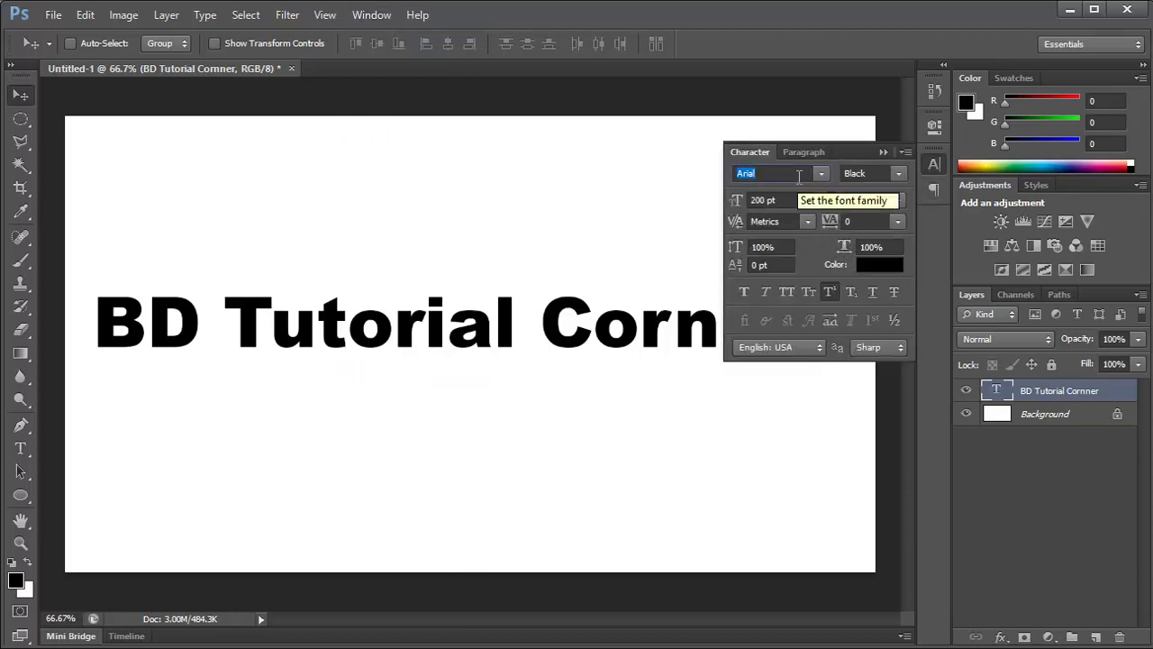
type("M")
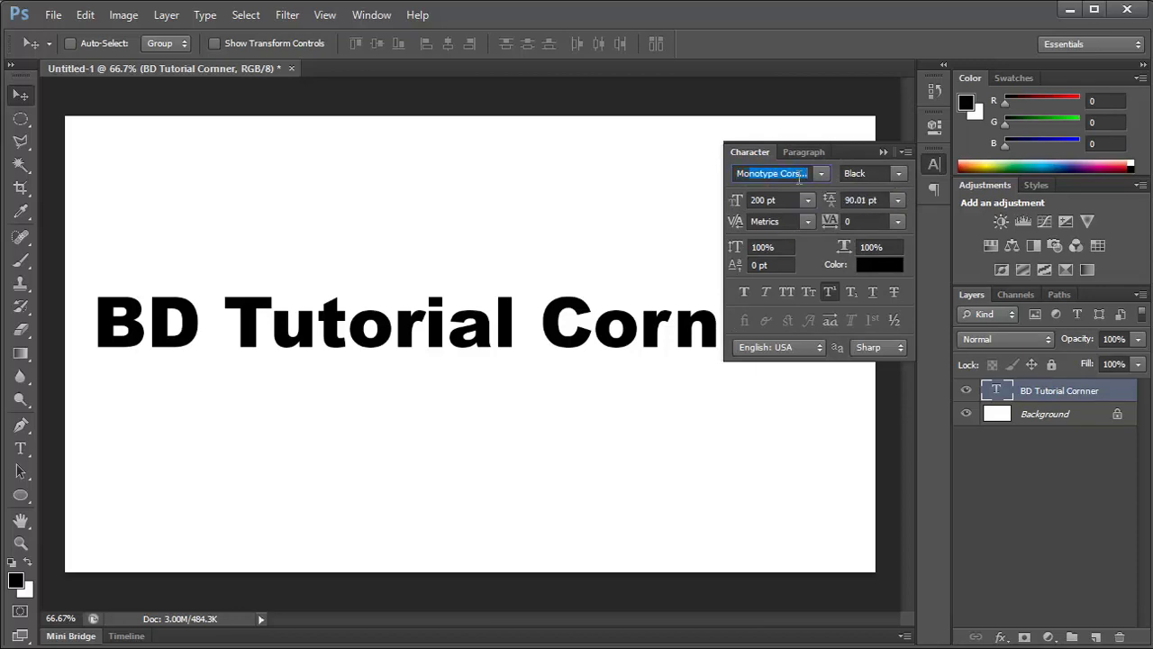
type("ocking Bird")
key("Return")
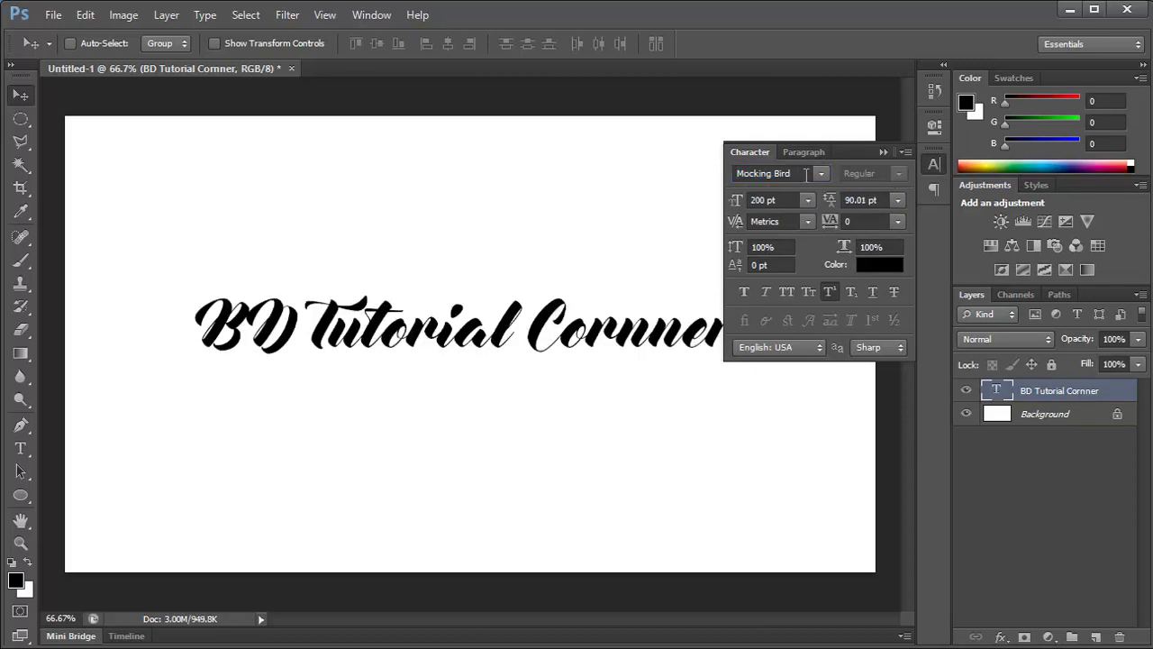
left_click(882, 152)
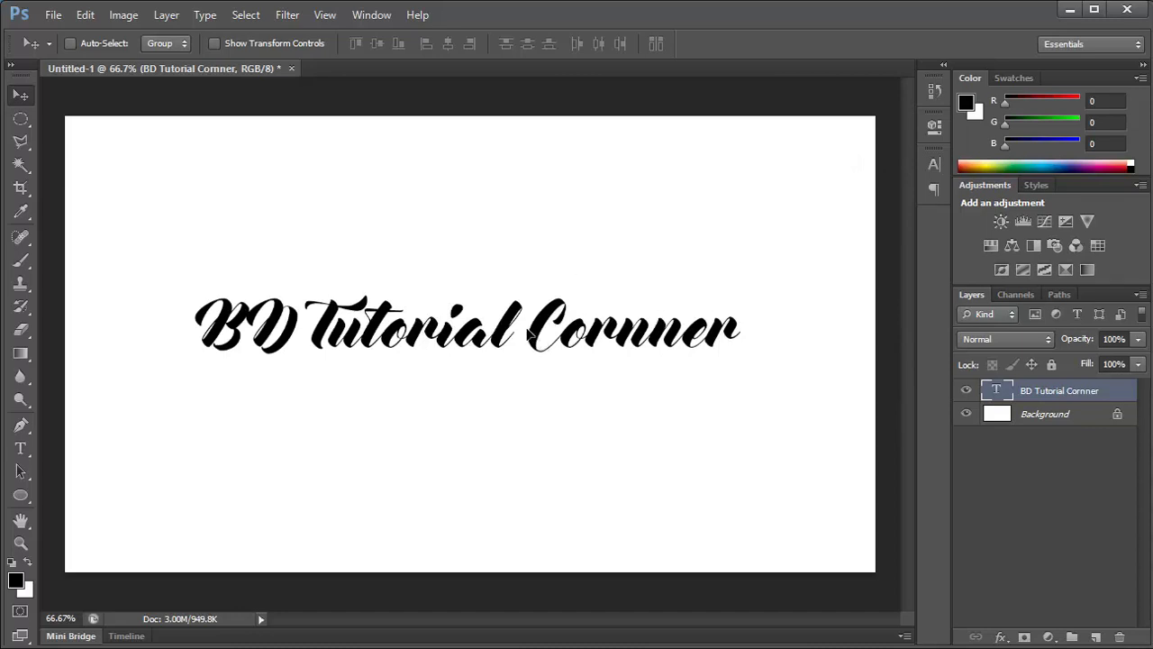
left_click_drag(528, 331, 529, 321)
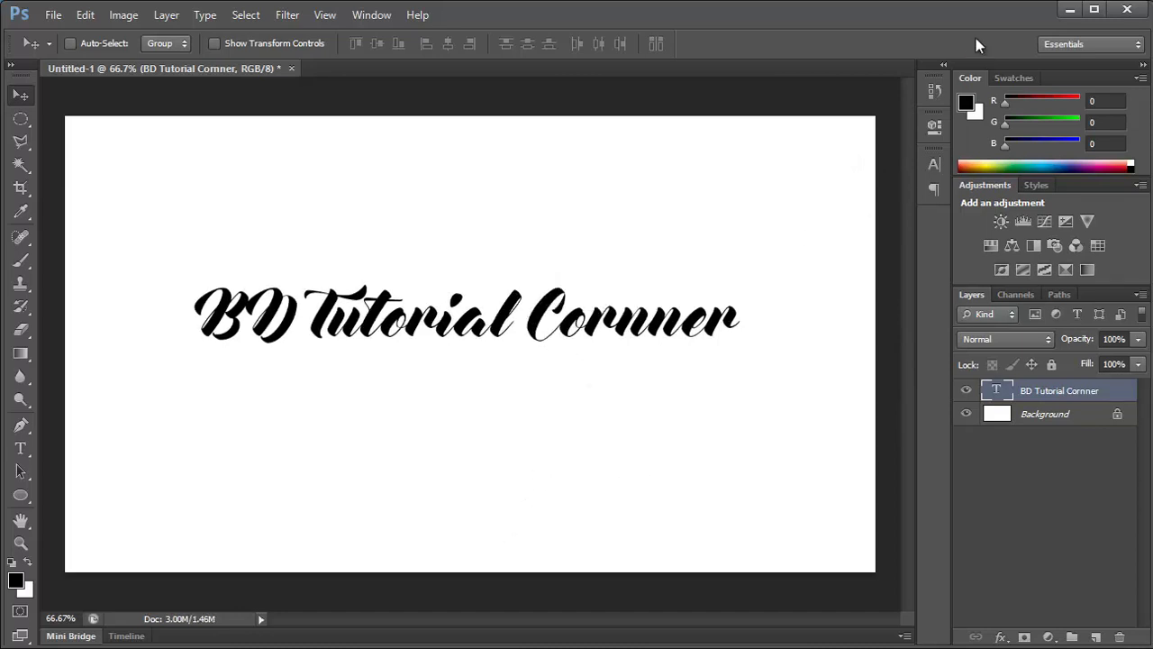
Switch to Illustrator and add a point text object reading "BD Tutorial Corner" on the artboard
left_click(1072, 11)
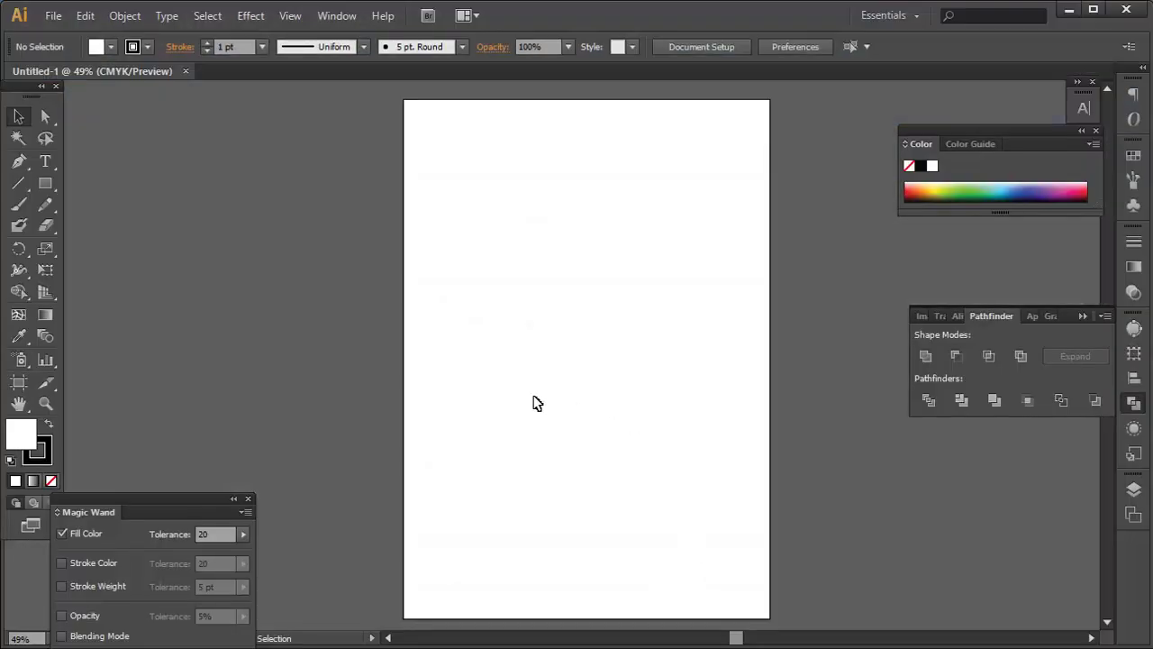
key("ctrl+1")
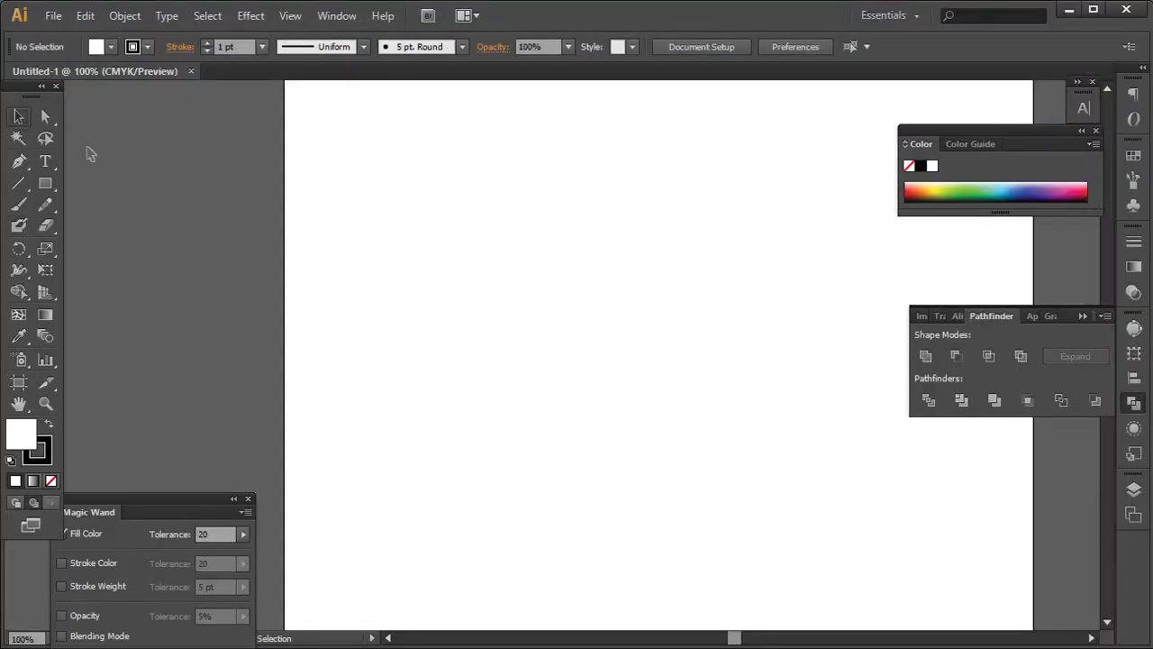
key("t")
left_click(446, 337)
type("BD")
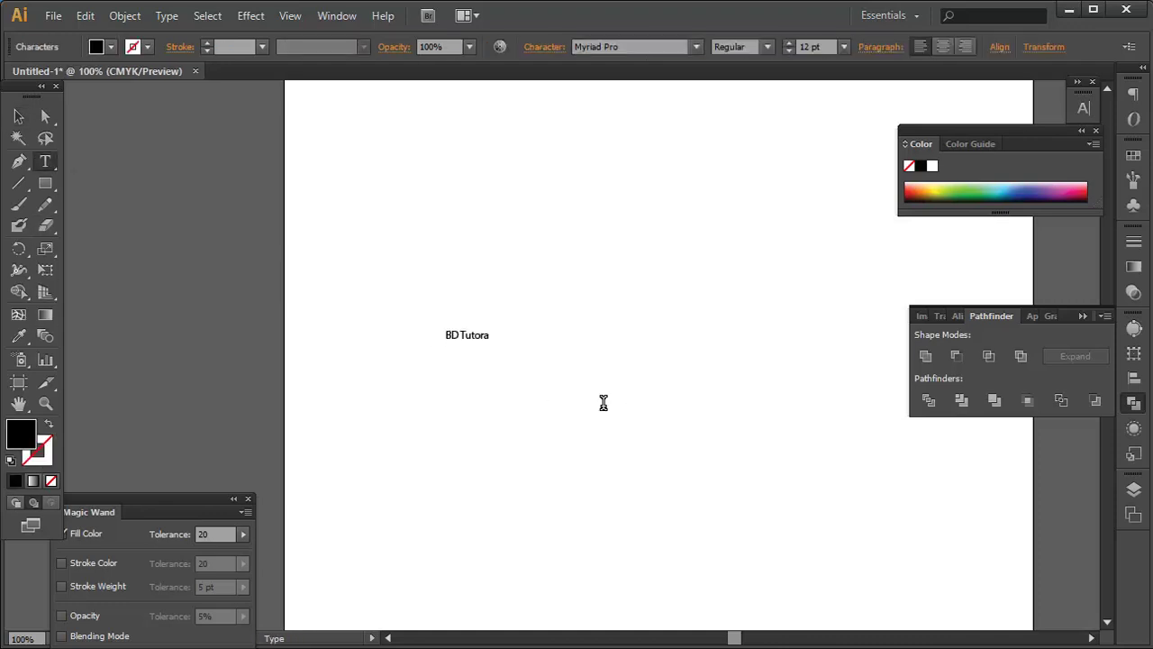
type(" Tutorial Corner")
key("Escape")
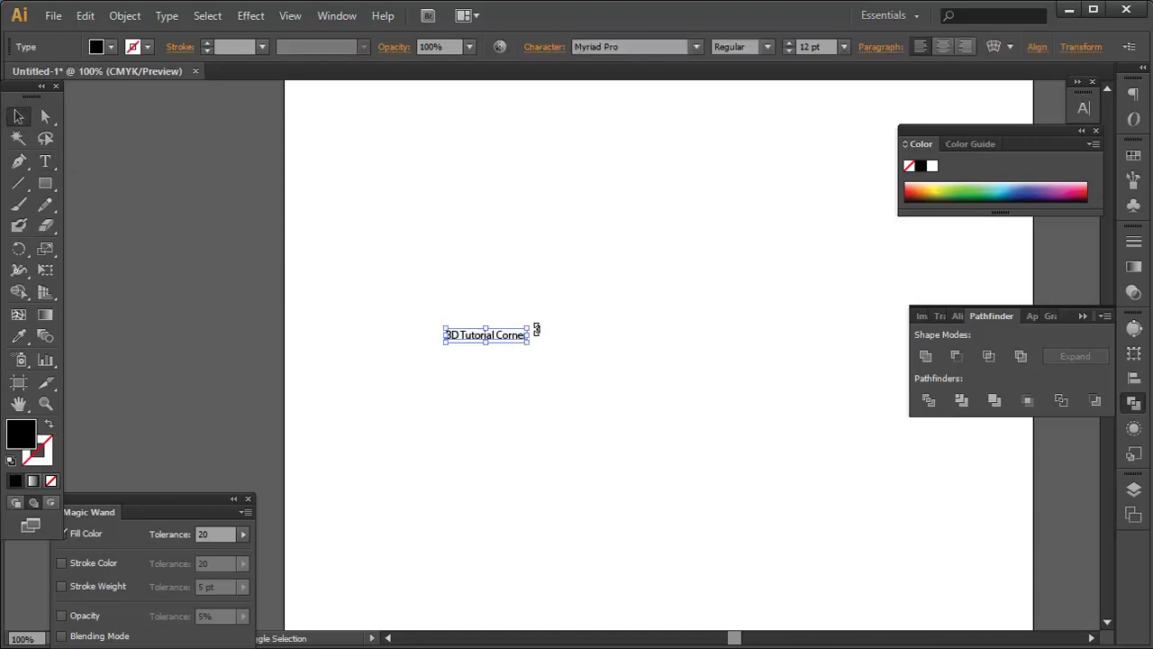
Scale the "BD Tutorial Corner" text up to about 69 pt and set its font to Mocking Bird
left_click_drag(529, 328, 898, 268)
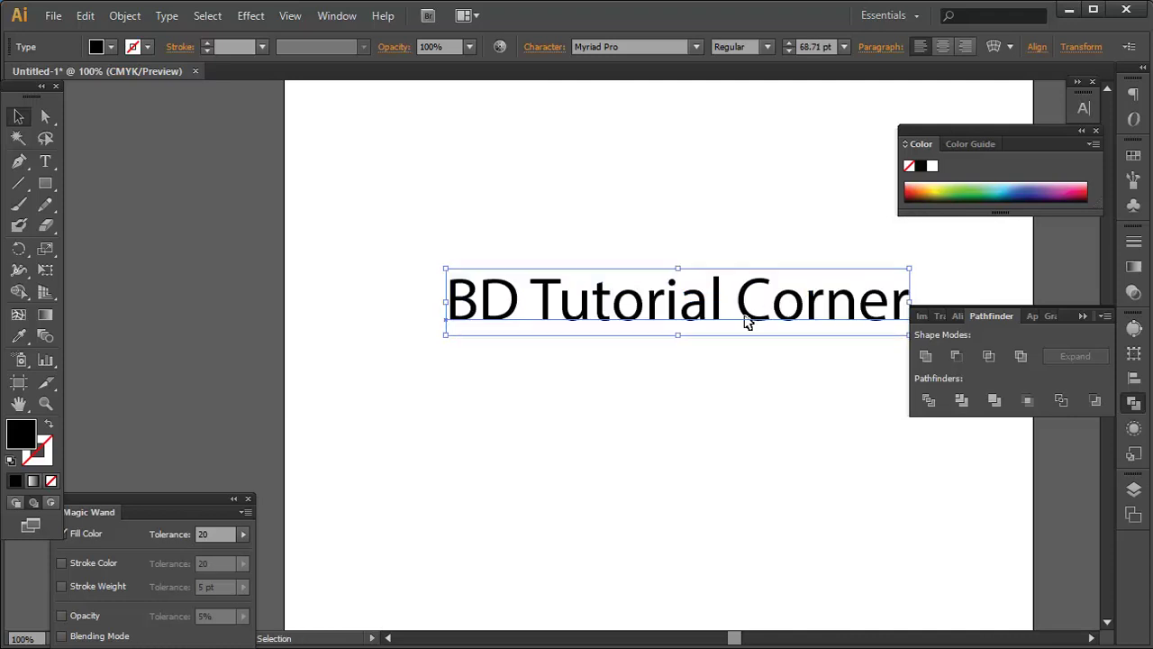
left_click(643, 47)
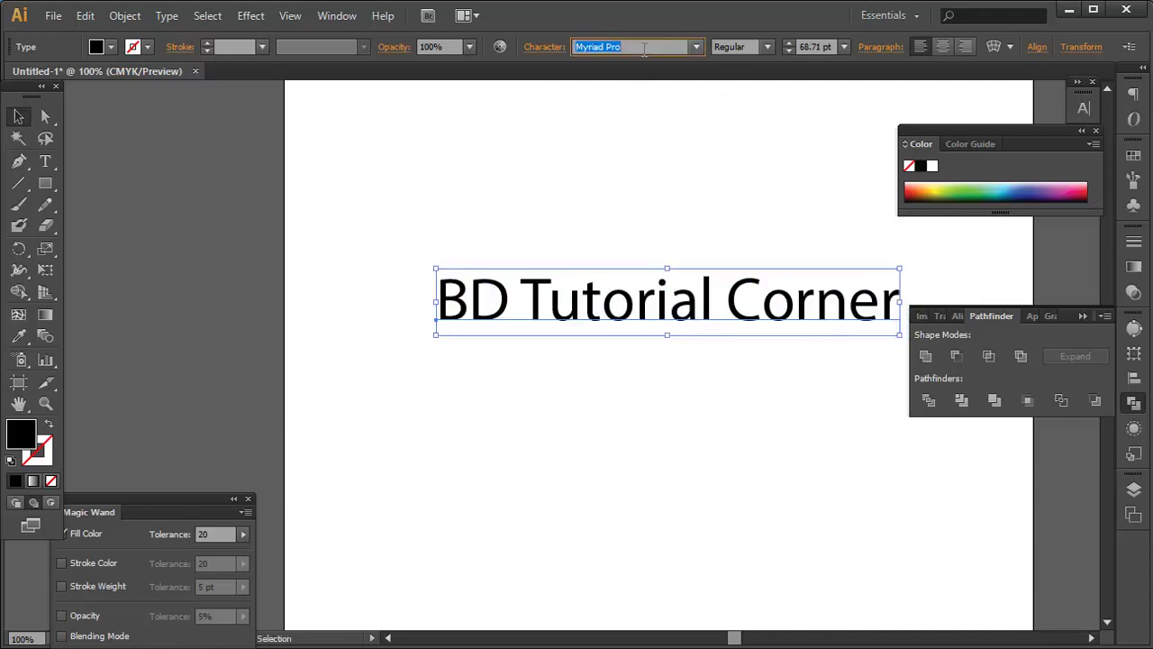
type("Mocking Bird")
key("Return")
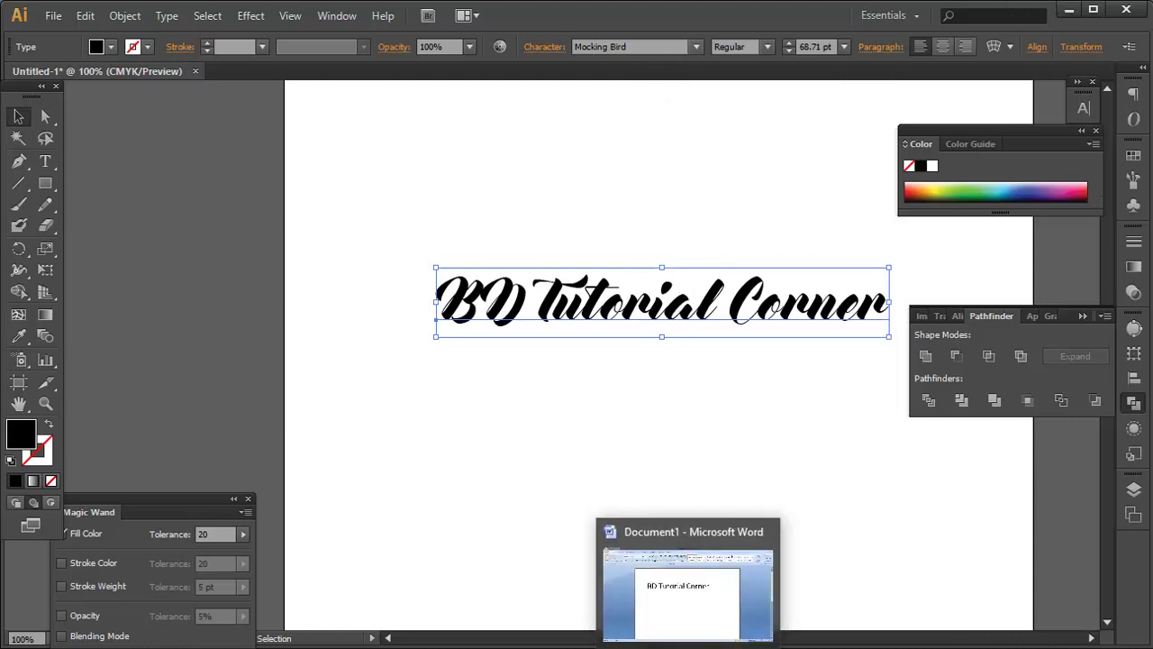
Switch to the Word document Document1 and set the "BD Tutorial Corner" line in the Mocking Bird font
left_click(682, 595)
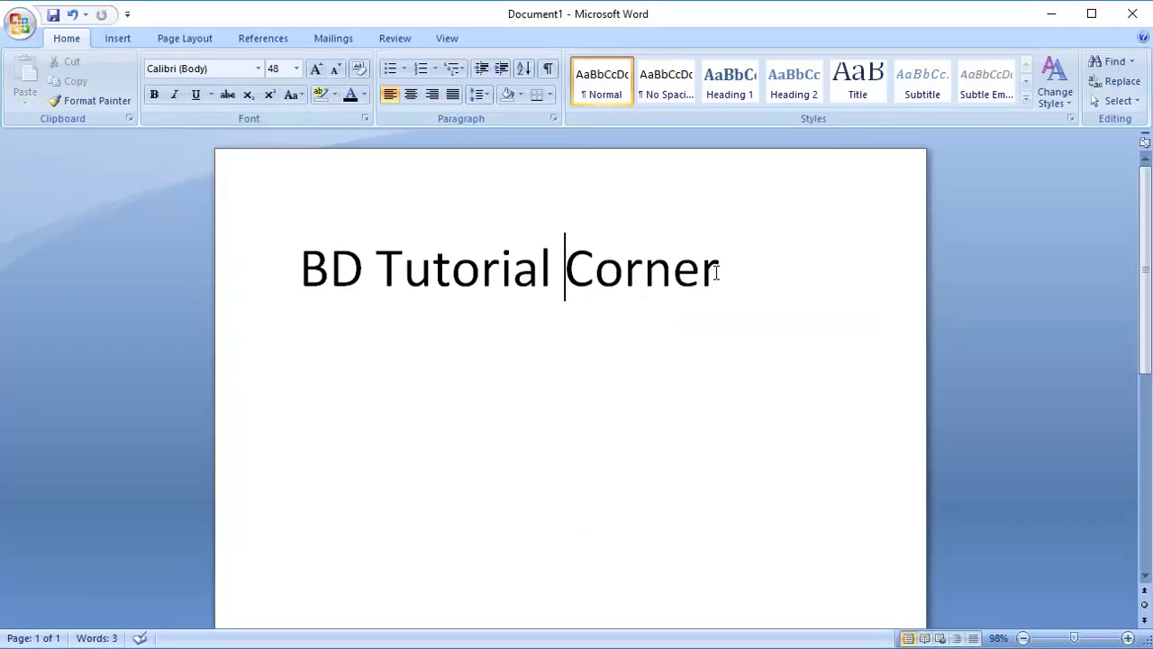
left_click_drag(717, 273, 301, 270)
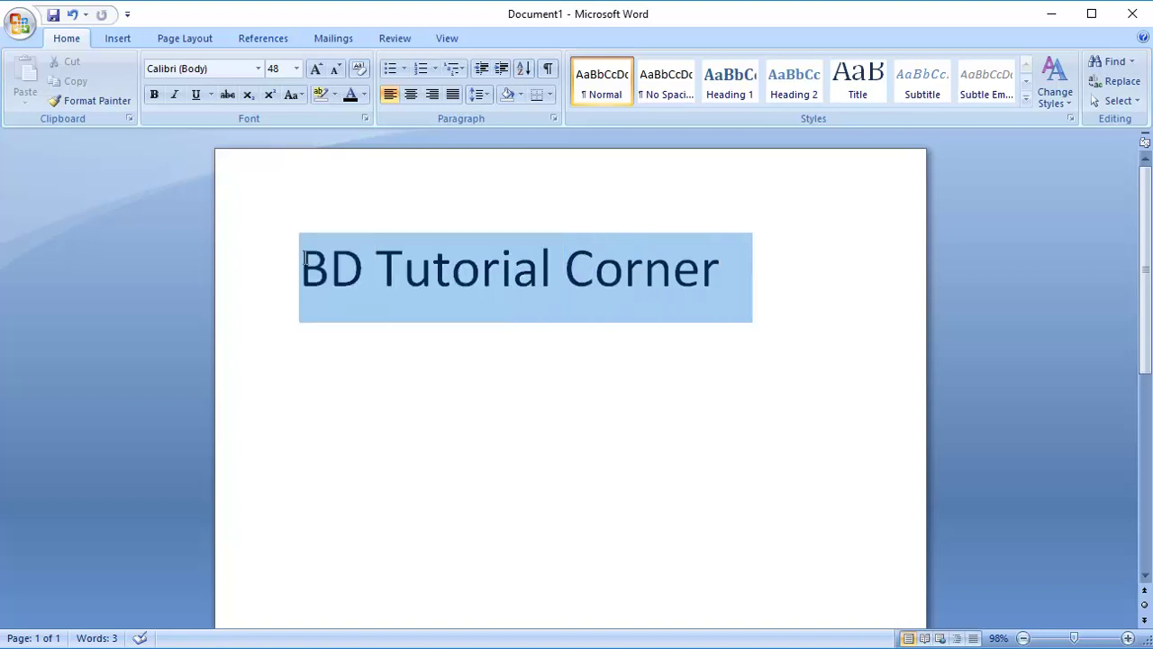
left_click(240, 68)
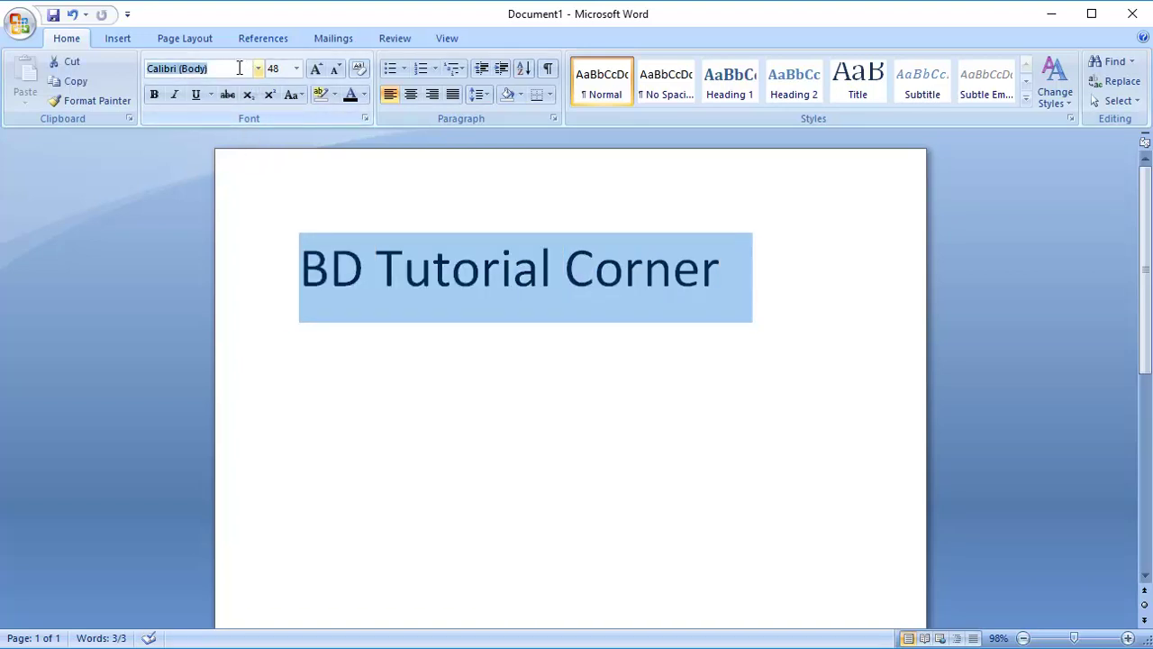
type("Mocking Bird")
key("Return")
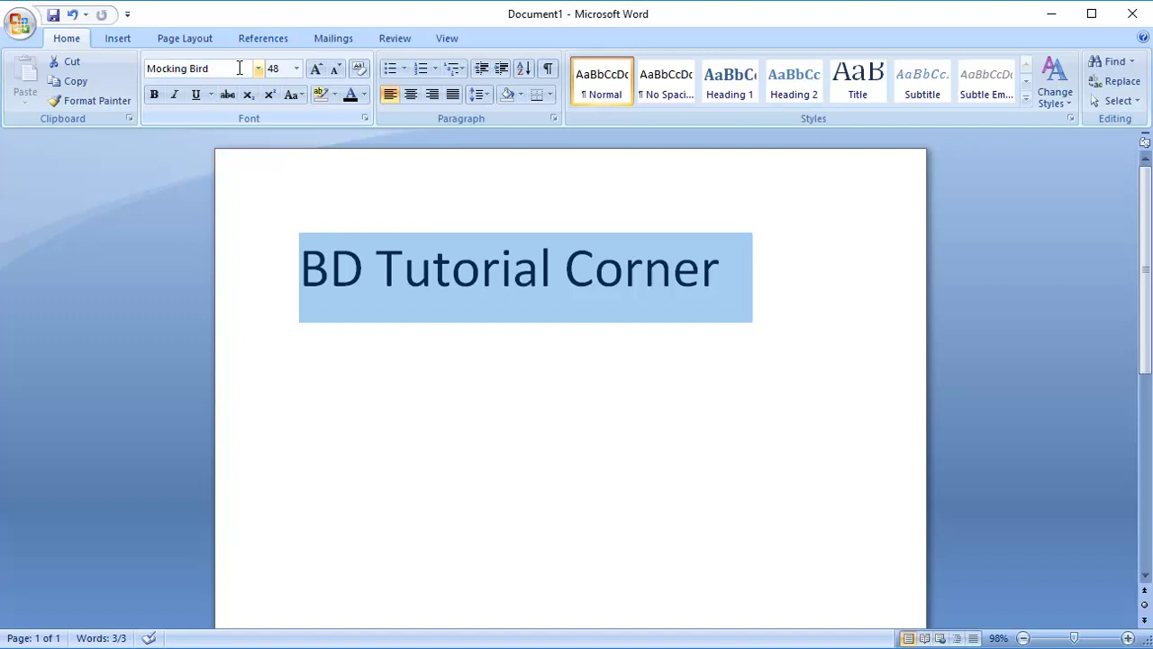
left_click(512, 491)
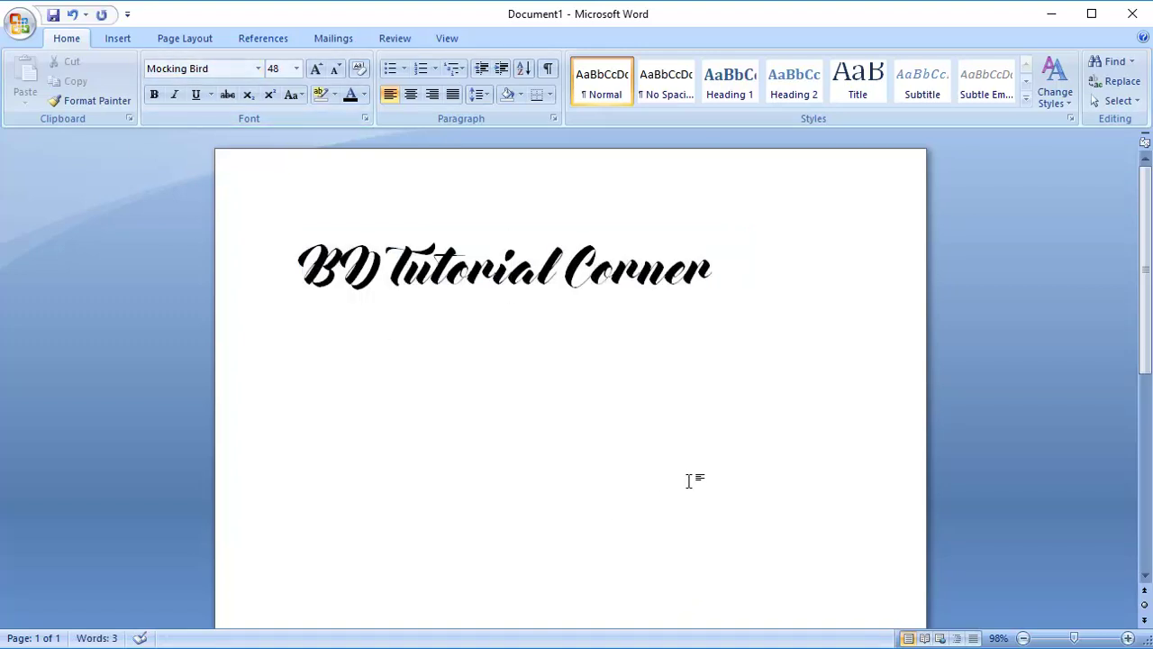
left_click(749, 280)
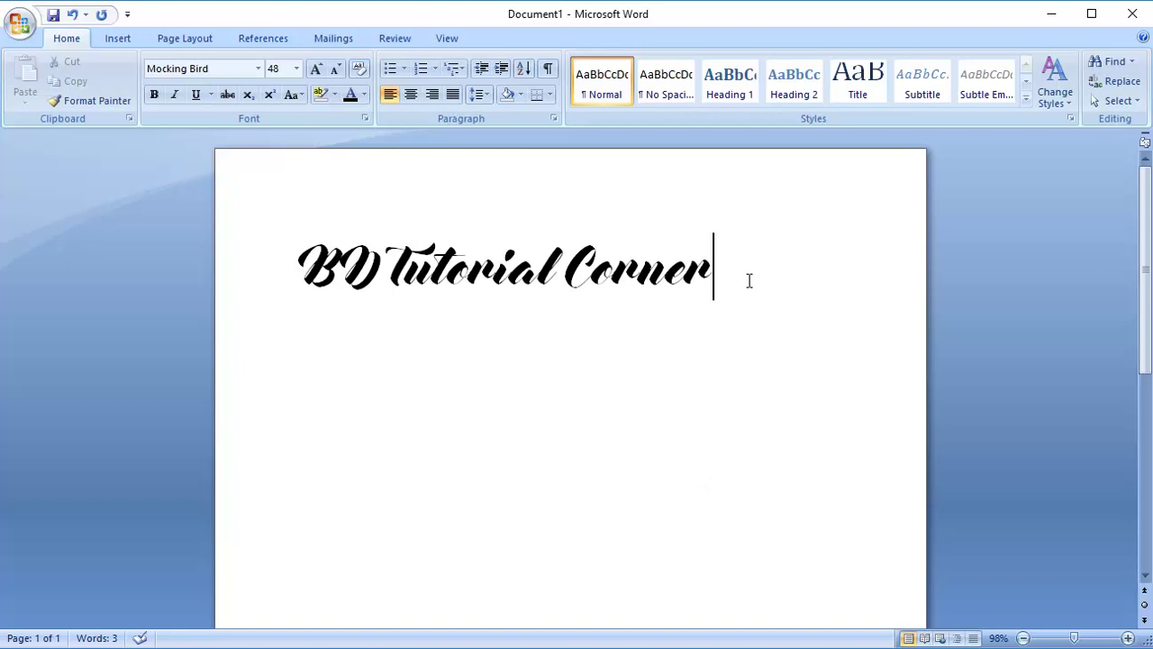